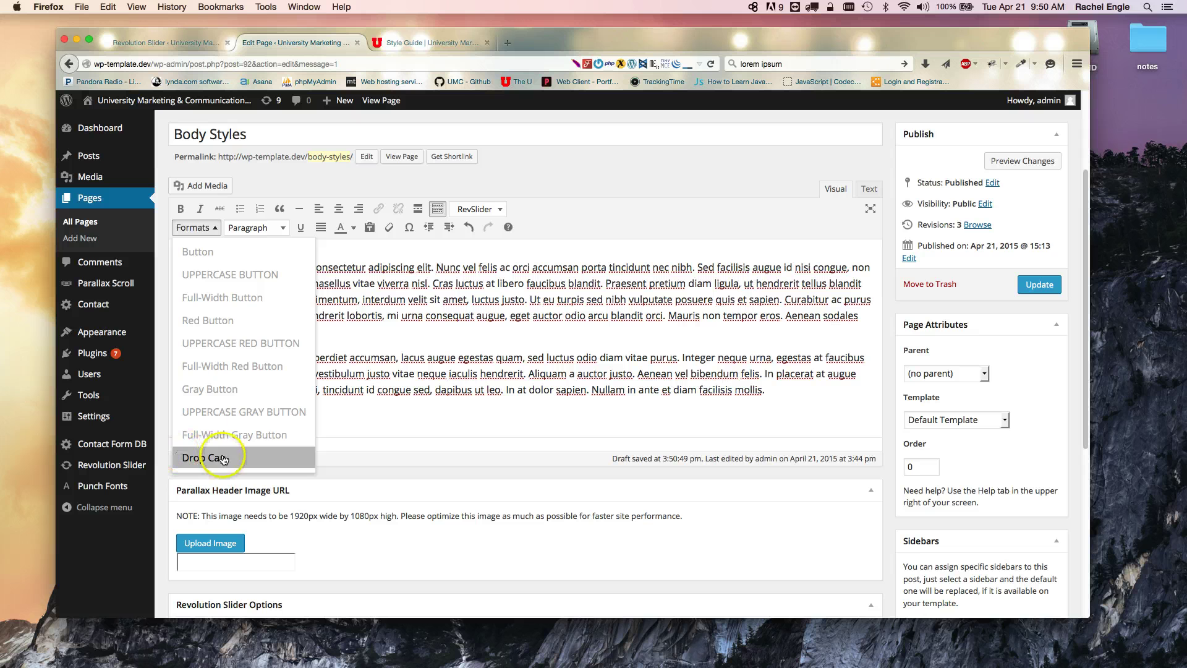
Step: Apply the Drop Cap format to the first body paragraph and check its markup in the HTML source
click(358, 299)
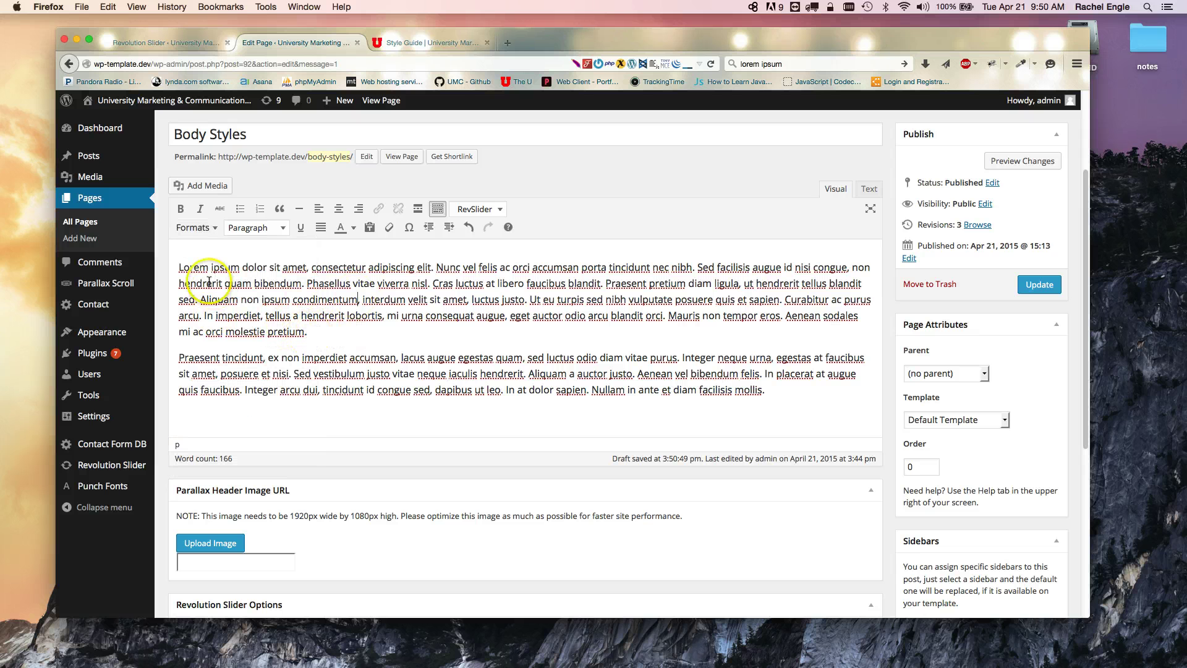
click(211, 284)
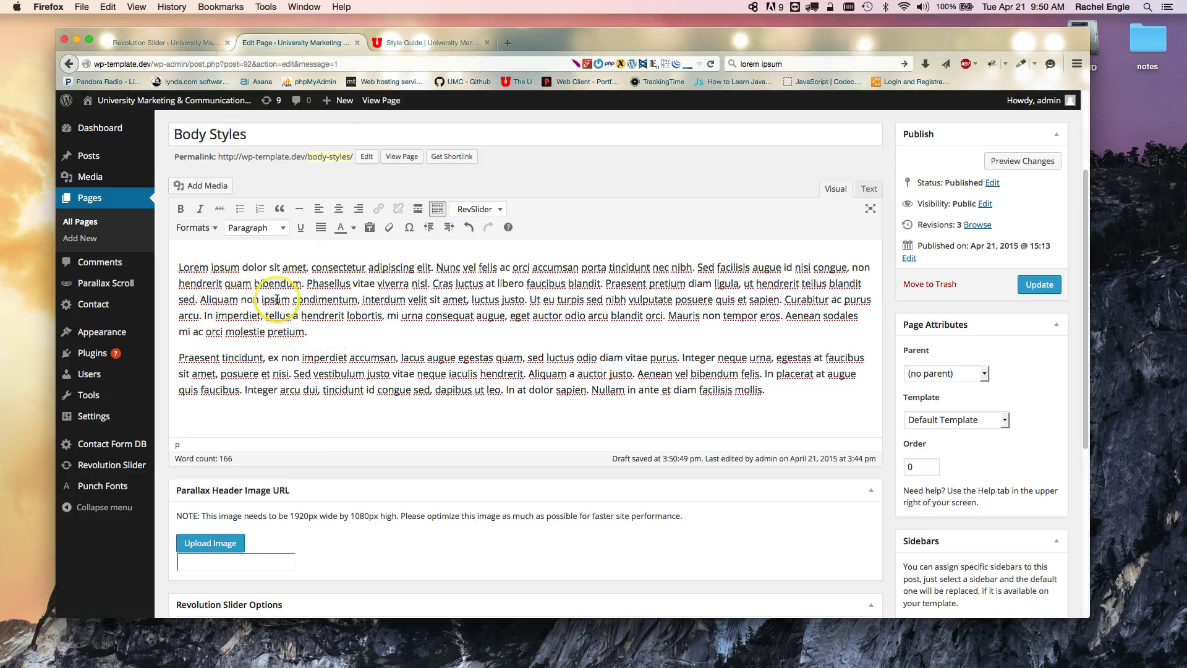
click(249, 228)
click(249, 228)
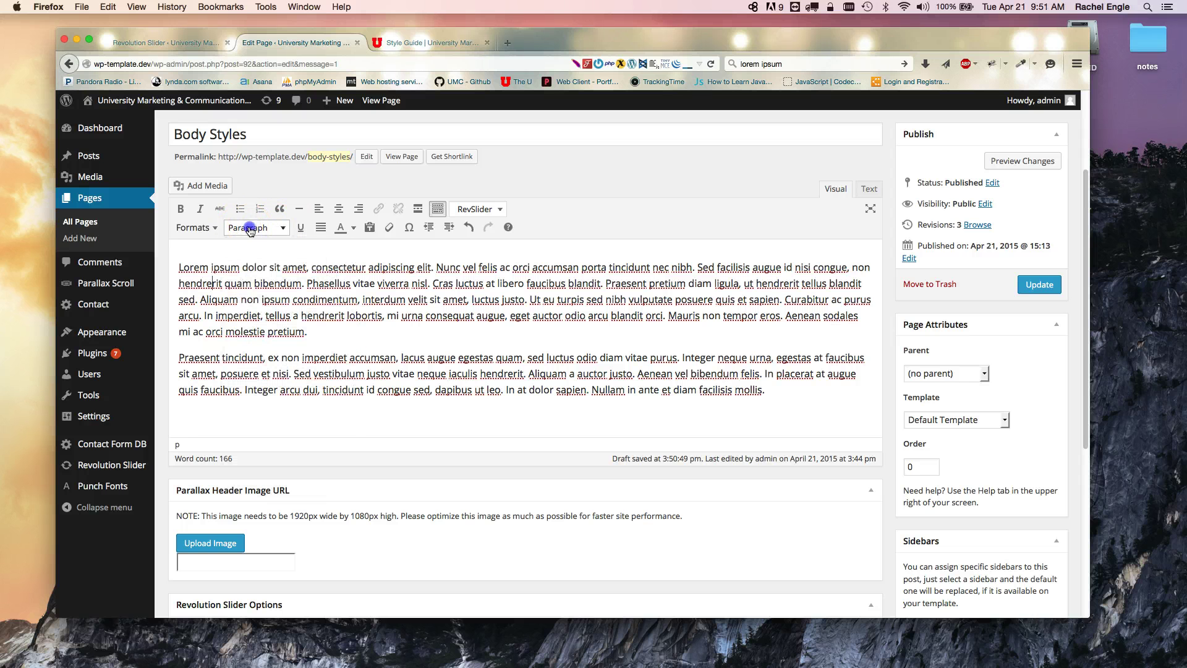
click(209, 228)
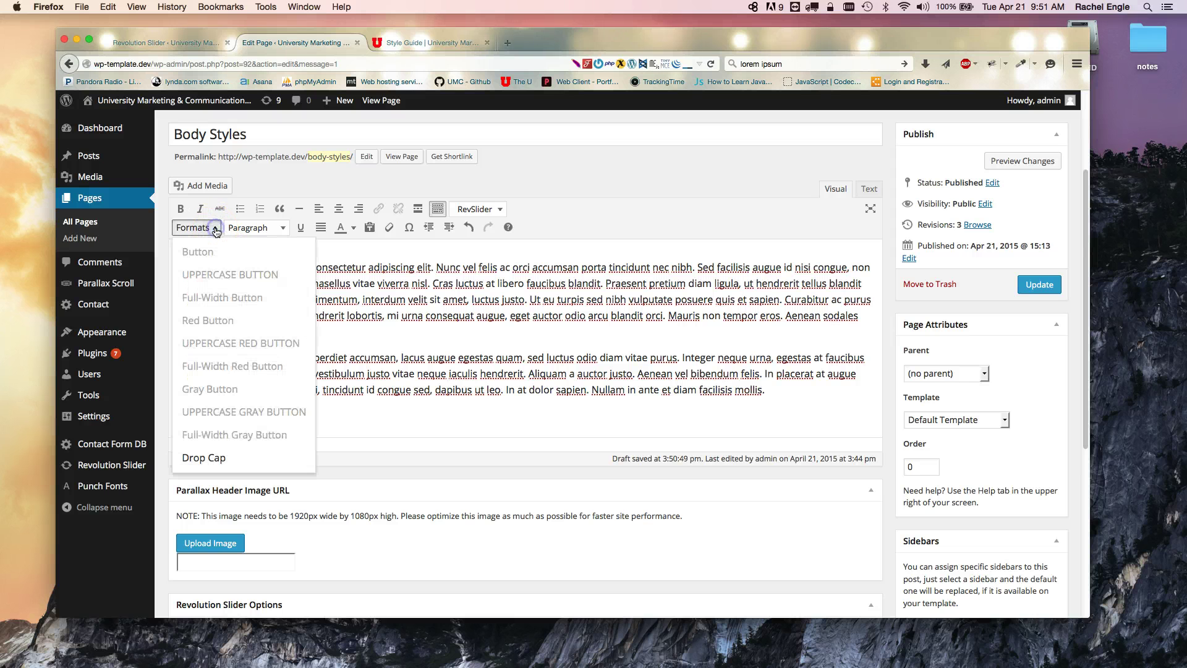
click(210, 463)
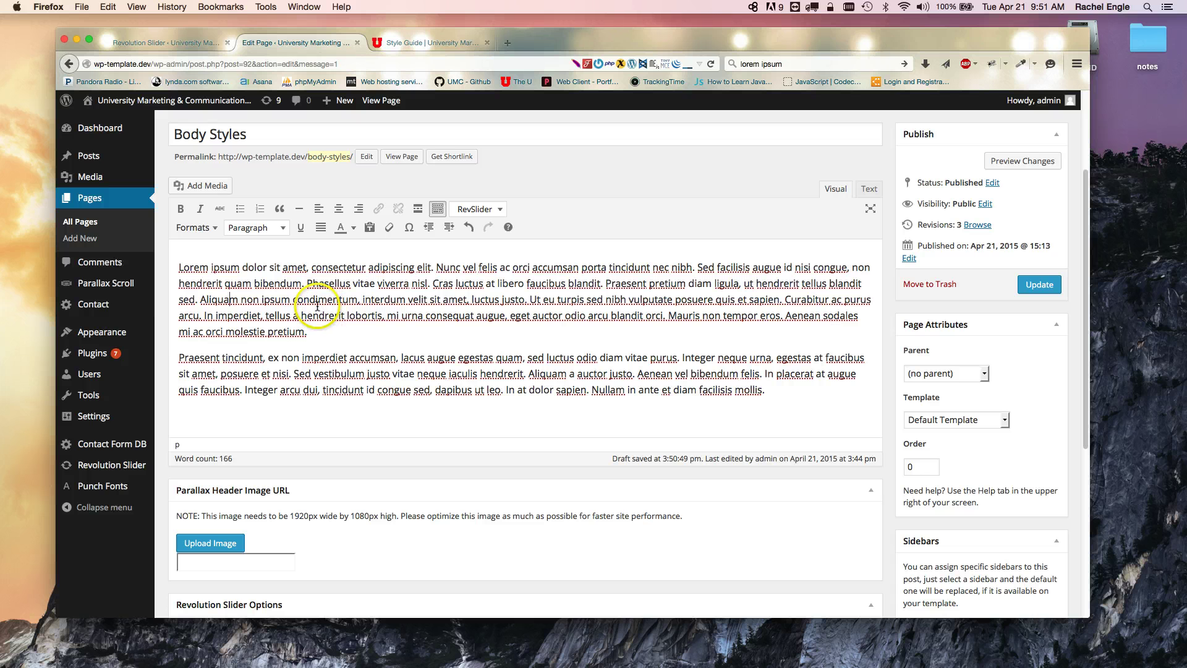
click(870, 191)
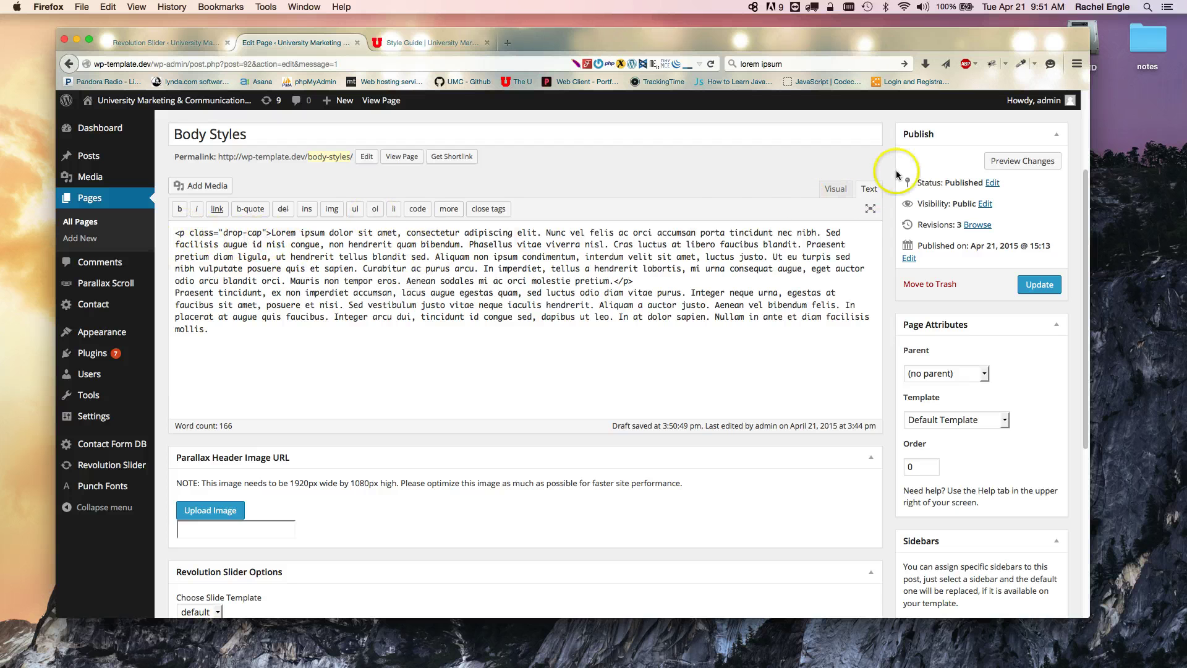
click(835, 189)
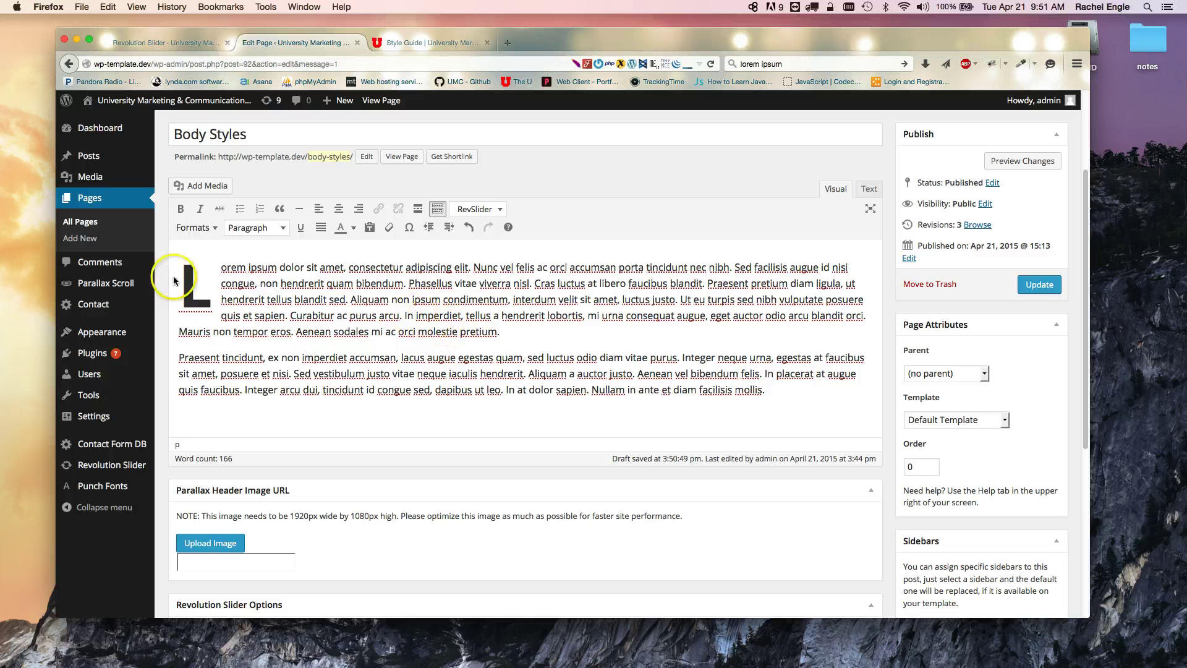
Step: Remove the Drop Cap format from the first paragraph and check its HTML source
click(207, 234)
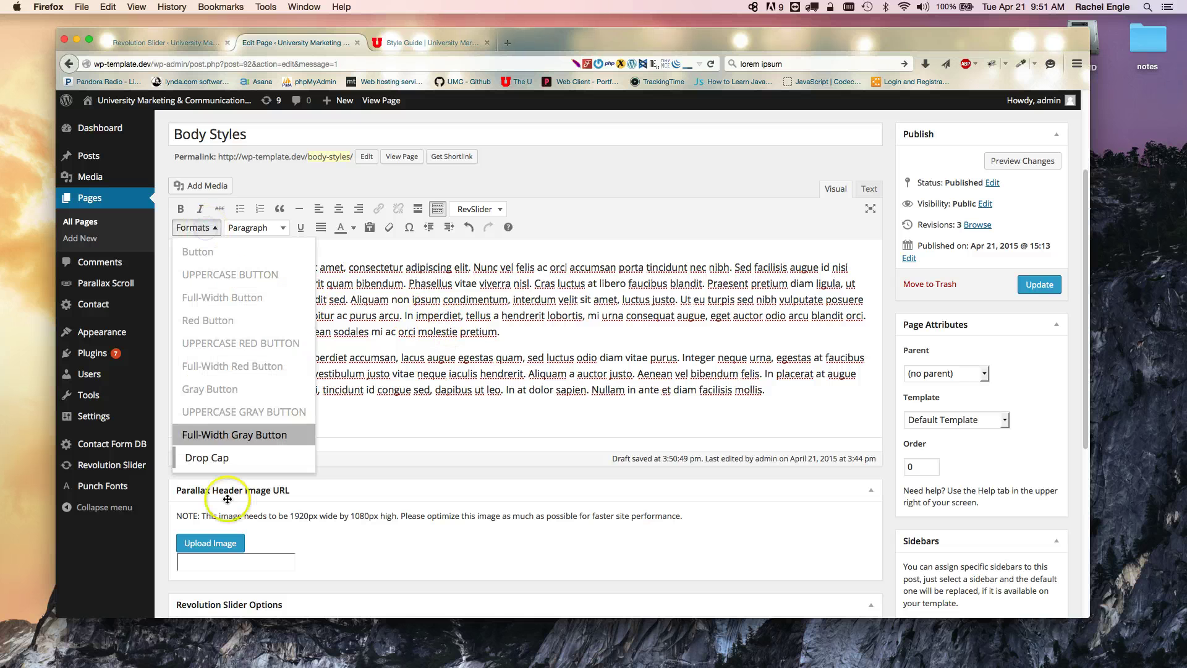
click(207, 458)
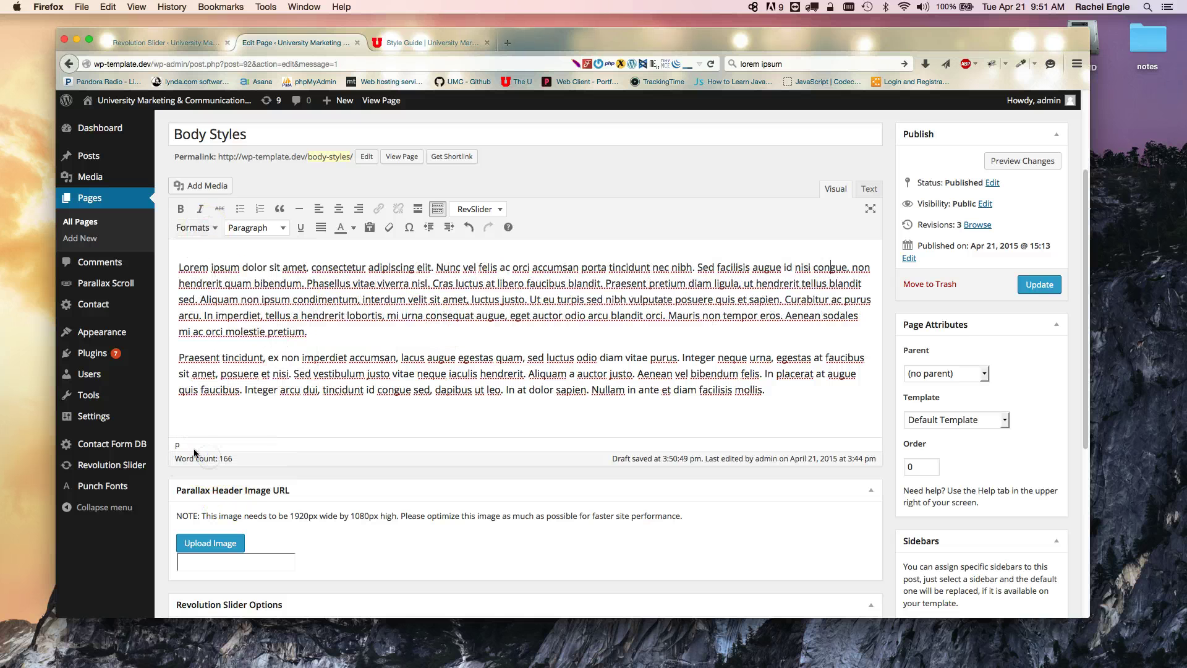
click(871, 189)
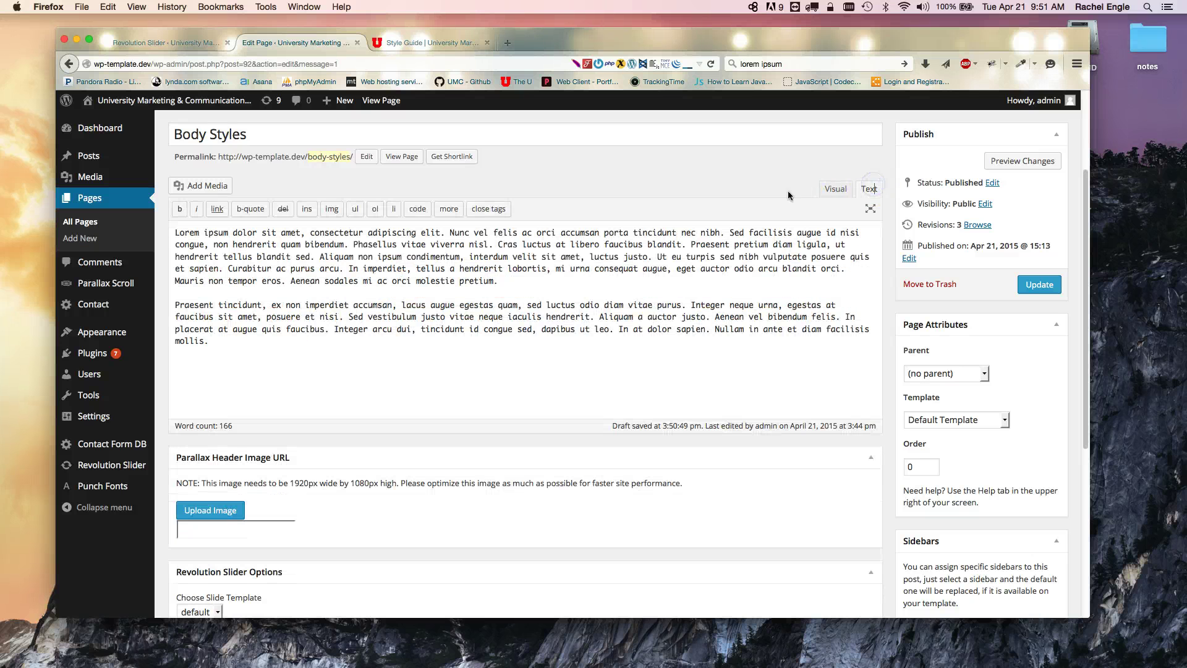
click(838, 189)
Step: Reapply the Drop Cap format to the first paragraph, check the HTML source and return to visual editing
click(244, 308)
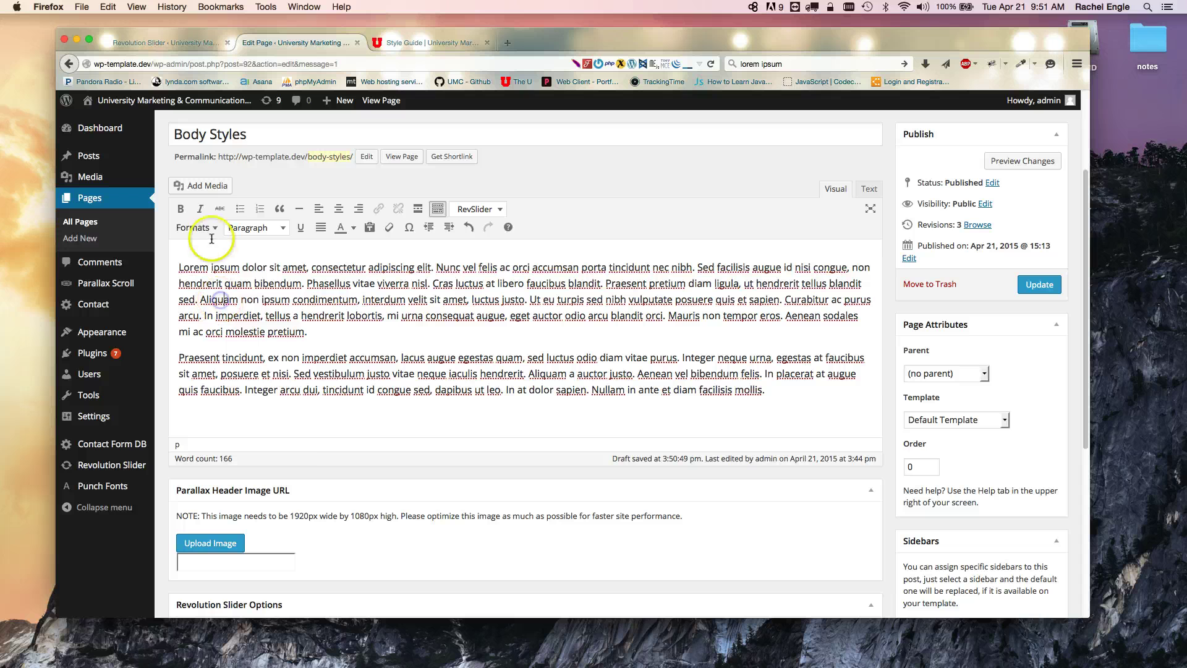
click(195, 228)
click(198, 466)
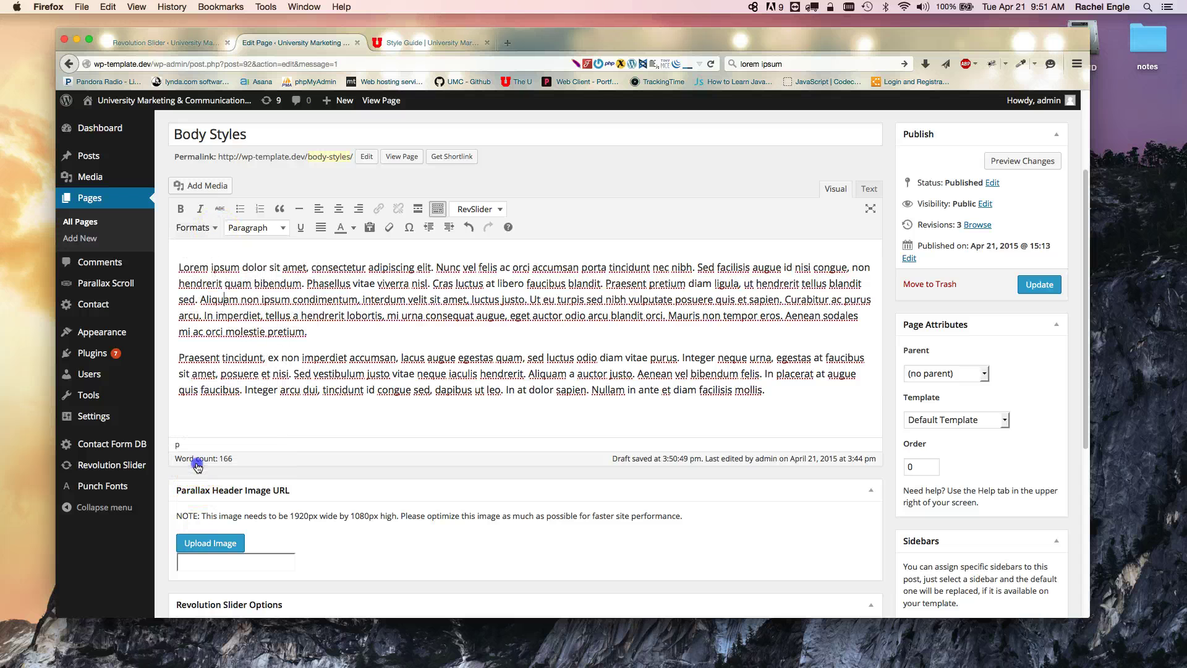
click(868, 190)
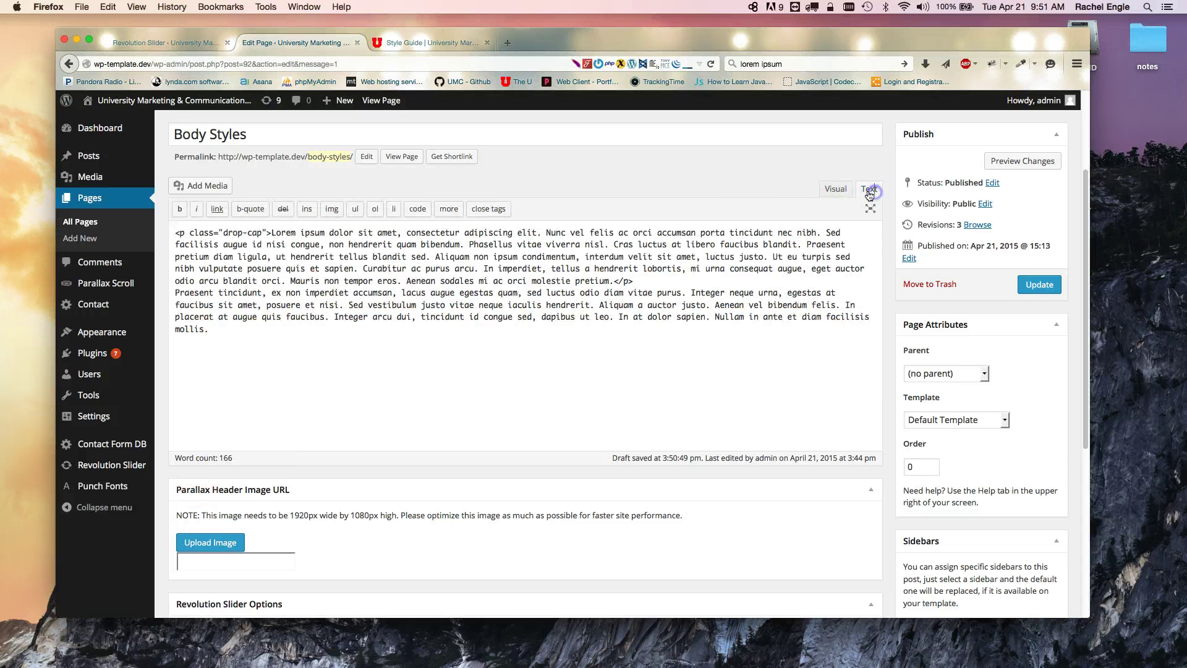
click(835, 190)
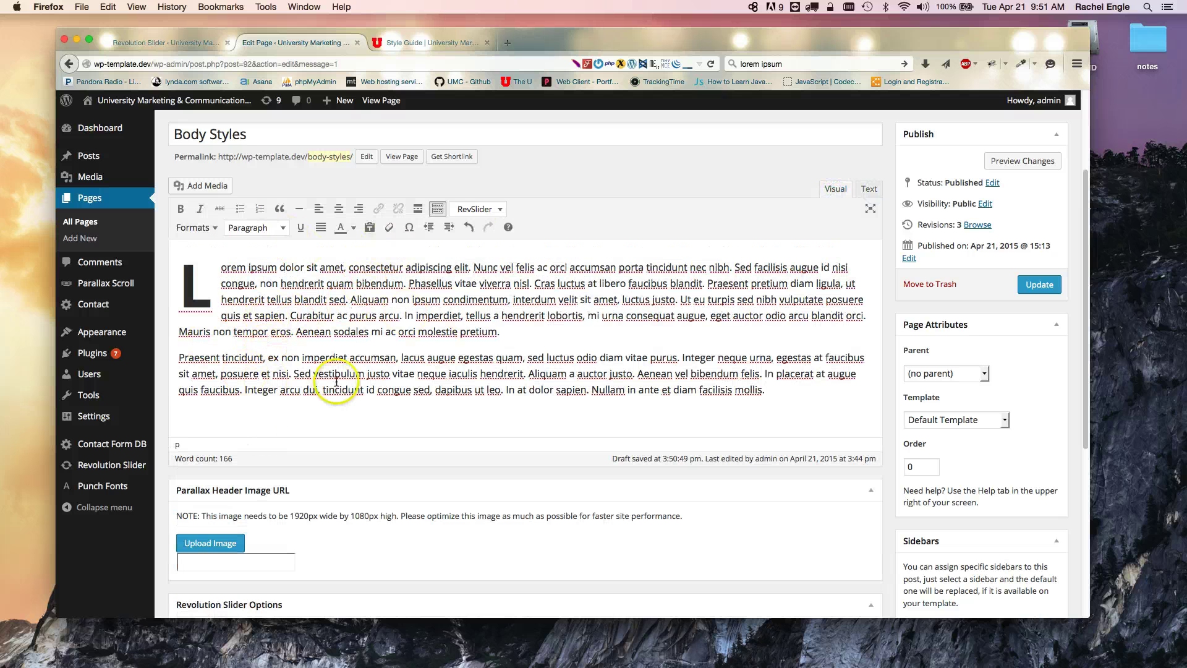
Step: Add a new paragraph reading "Some Link" below the second body paragraph
click(792, 394)
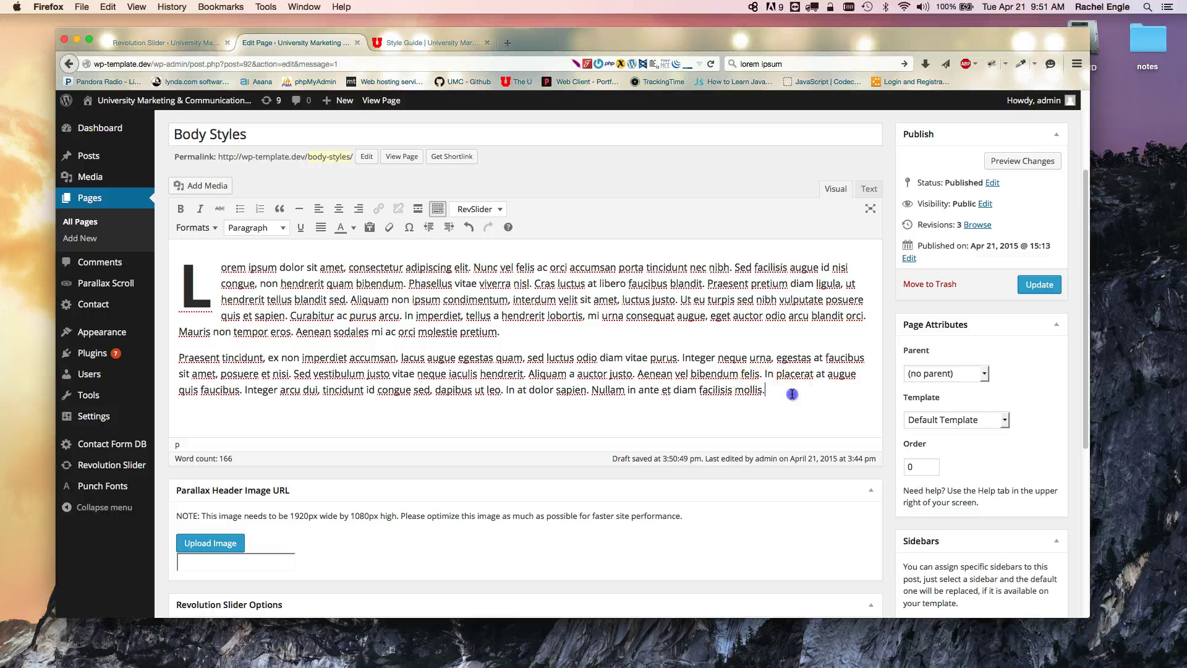
key(Return)
key(Return)
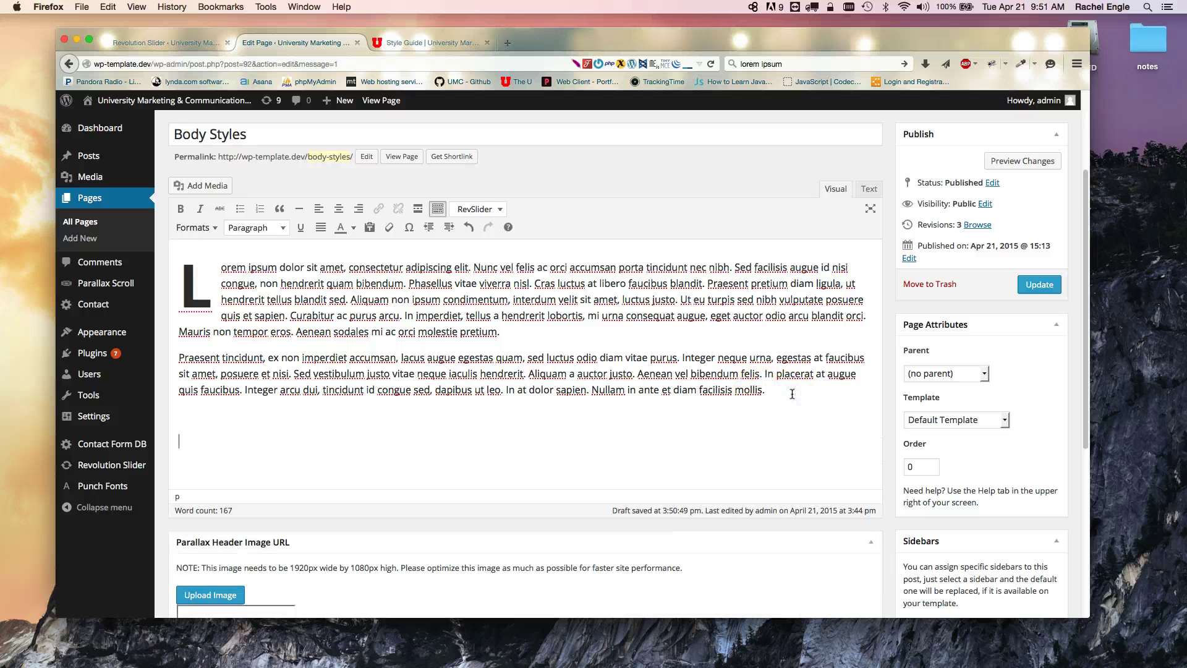
key(BackSpace)
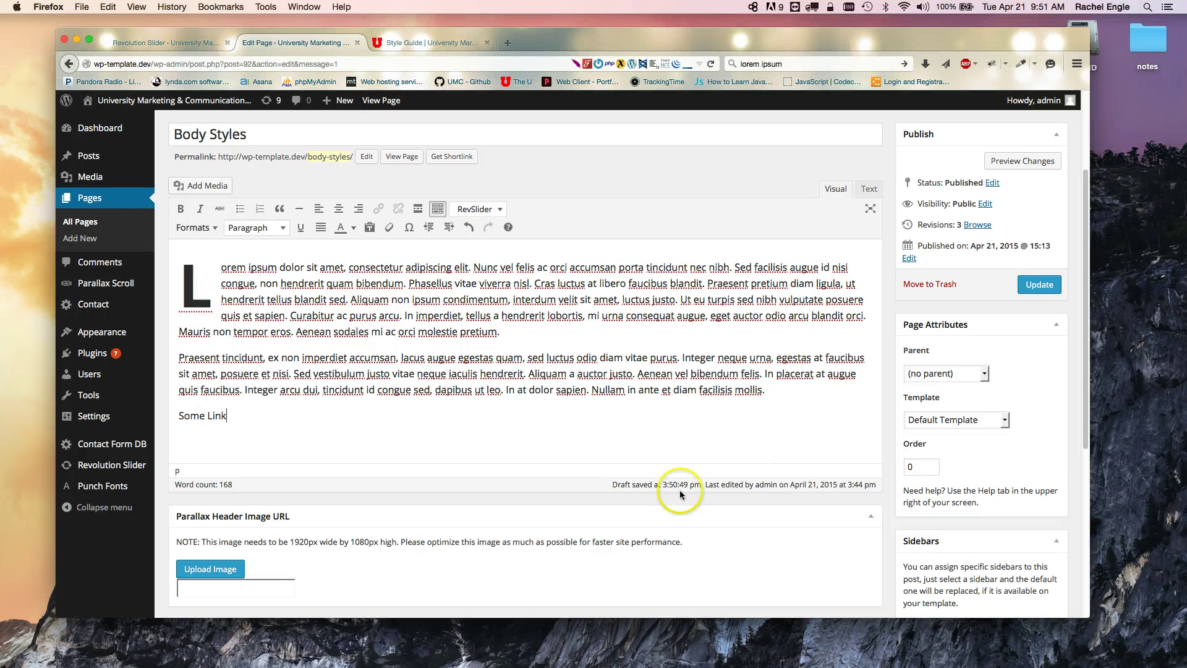
Step: Turn the "Some Link" text into a link to "#" titled "some link" that opens in a new window/tab
drag(245, 416, 149, 416)
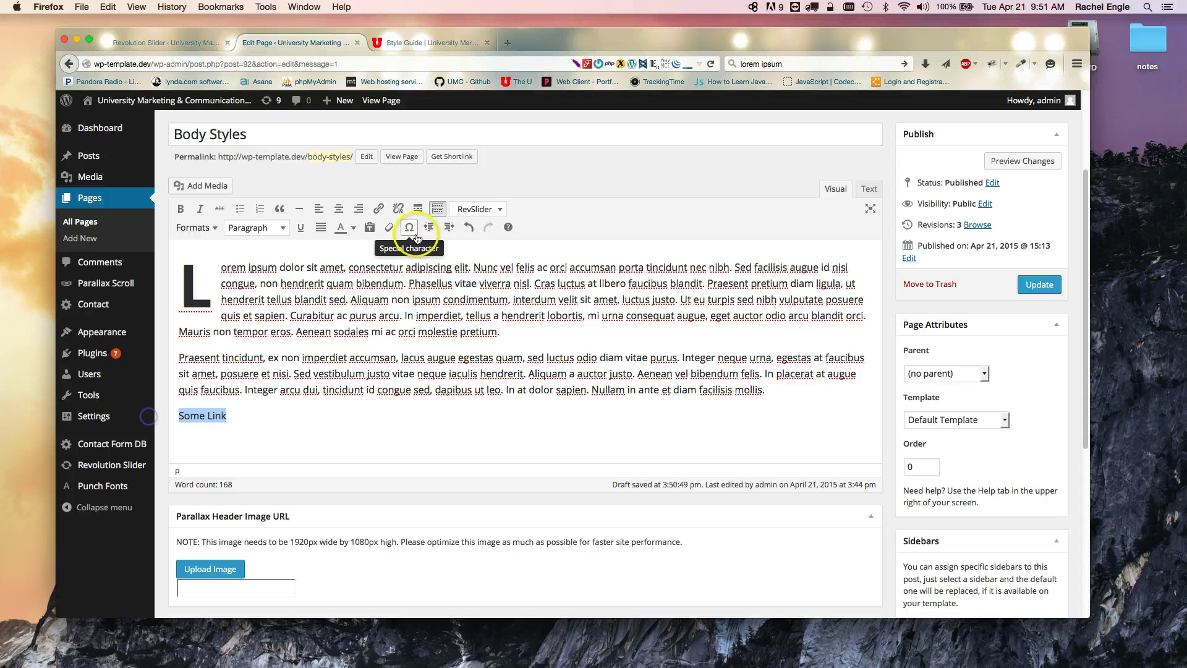
click(379, 208)
text(#)
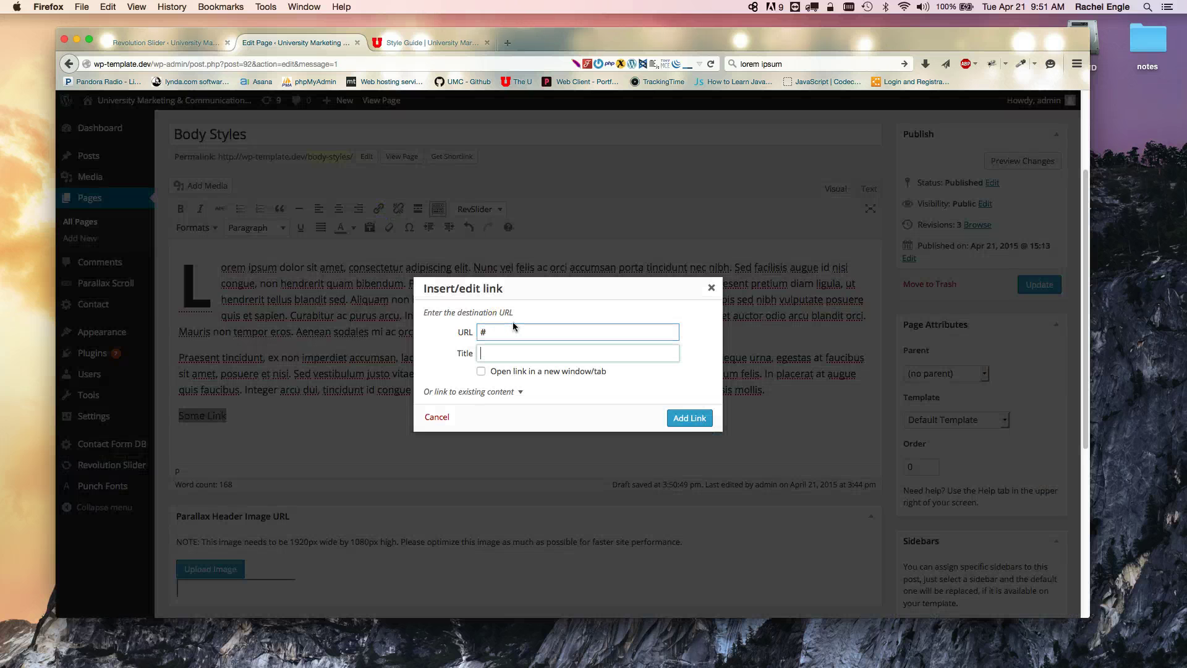
key(Tab)
click(686, 418)
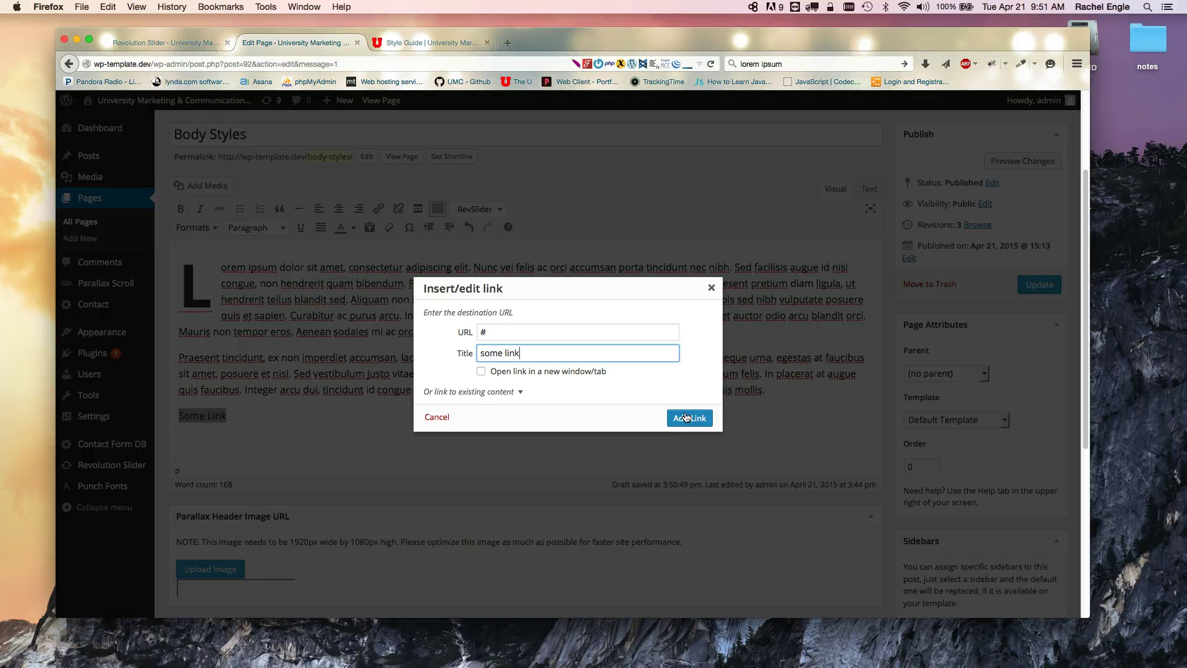
click(481, 371)
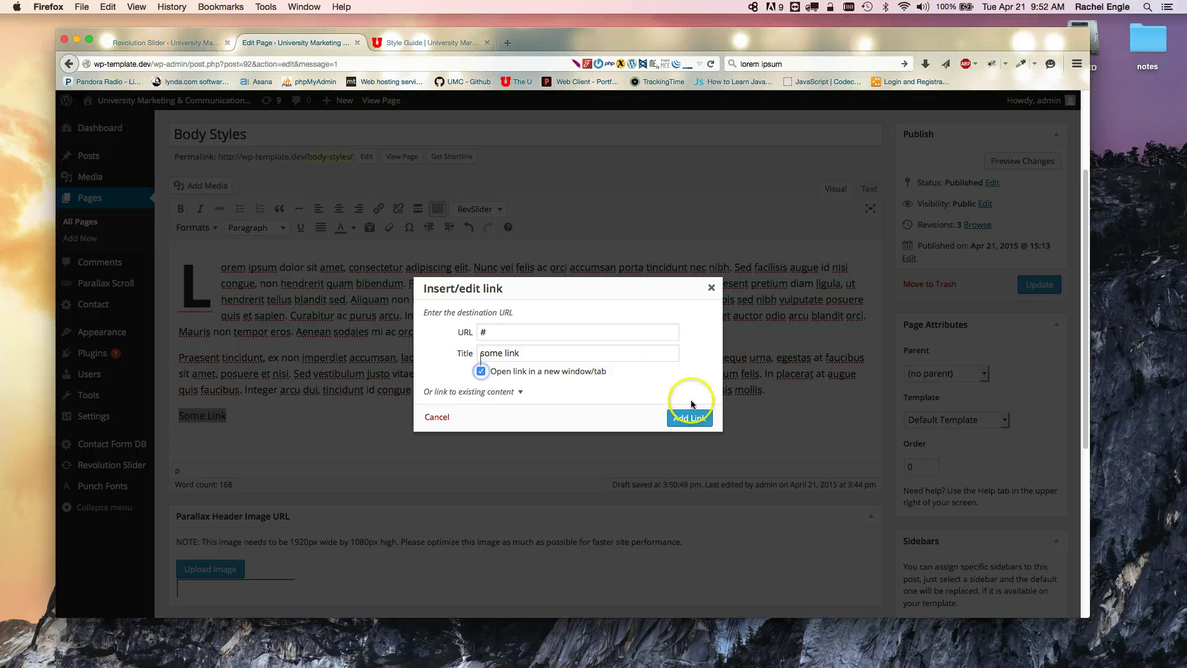
click(690, 418)
Step: Apply the Button format to the "Some Link" link
click(228, 417)
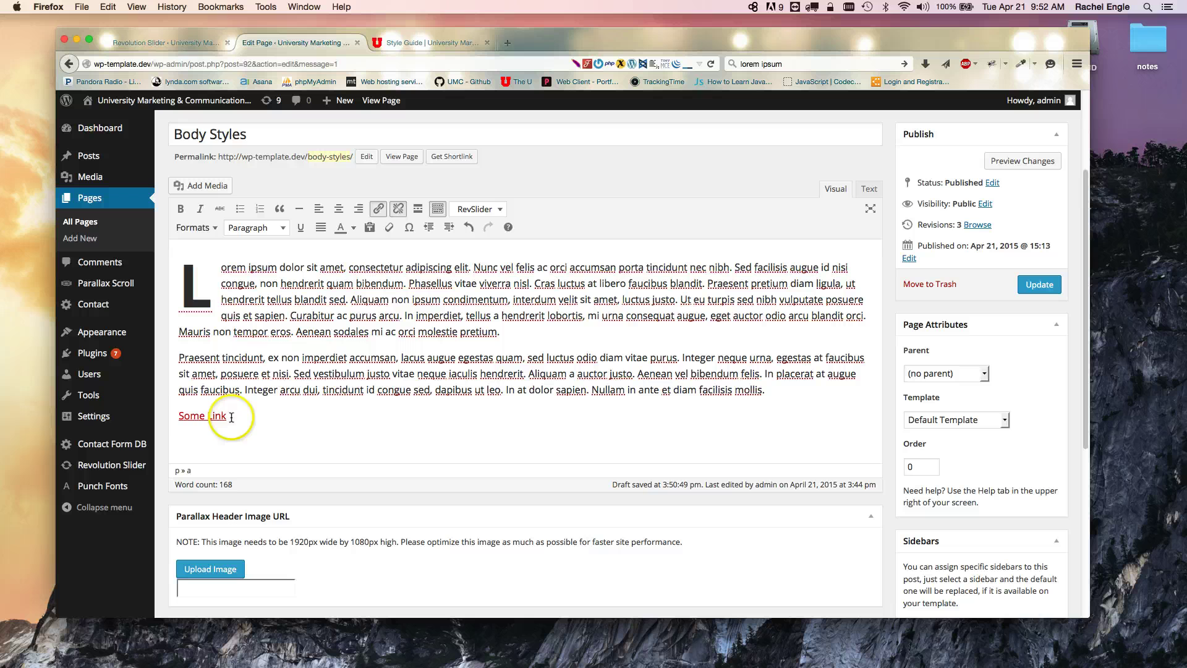
click(199, 417)
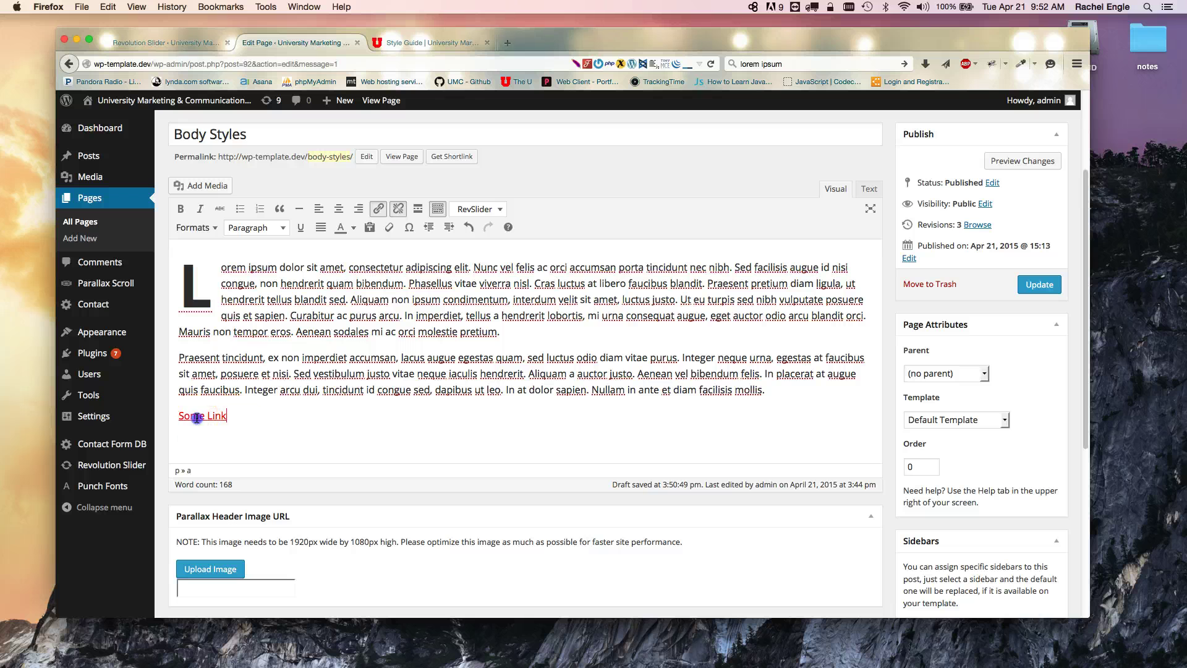
click(207, 229)
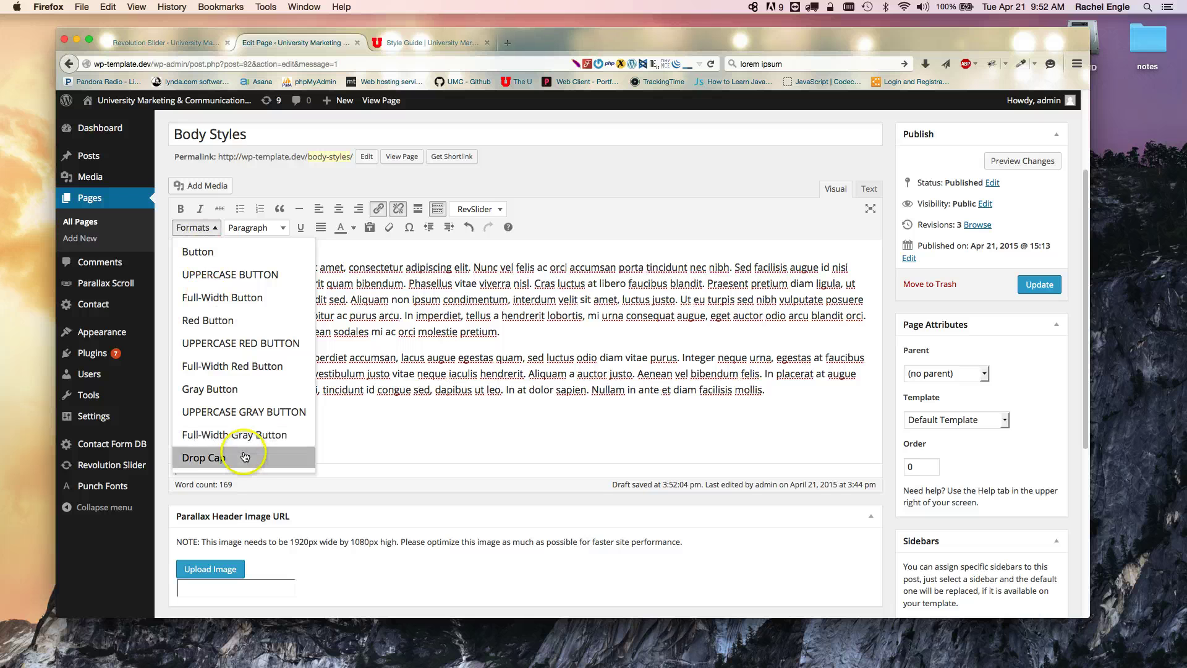
click(194, 256)
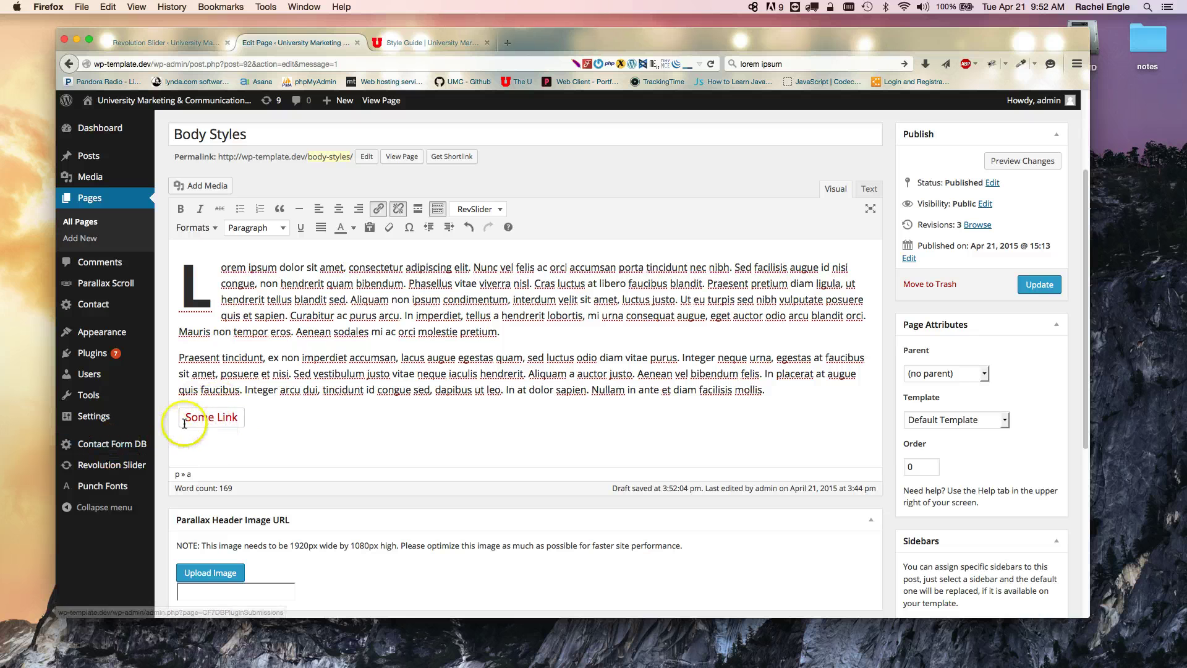
Step: Remove the Button format from the "Some Link" link and apply the UPPERCASE RED BUTTON format instead
click(215, 229)
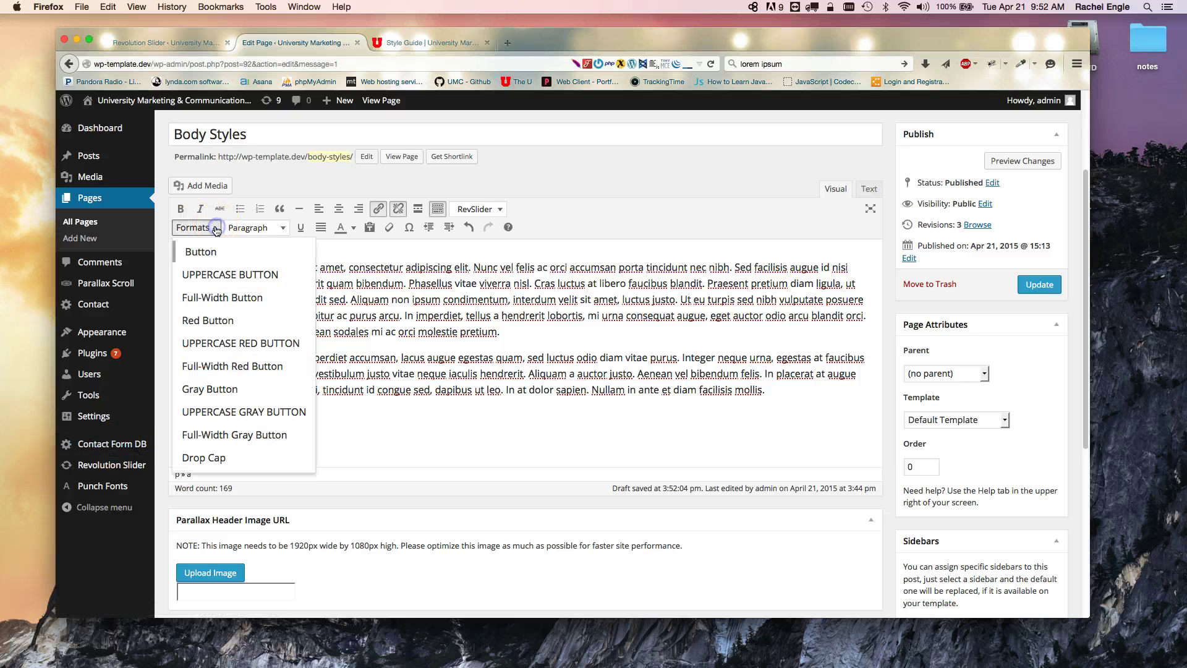
click(204, 458)
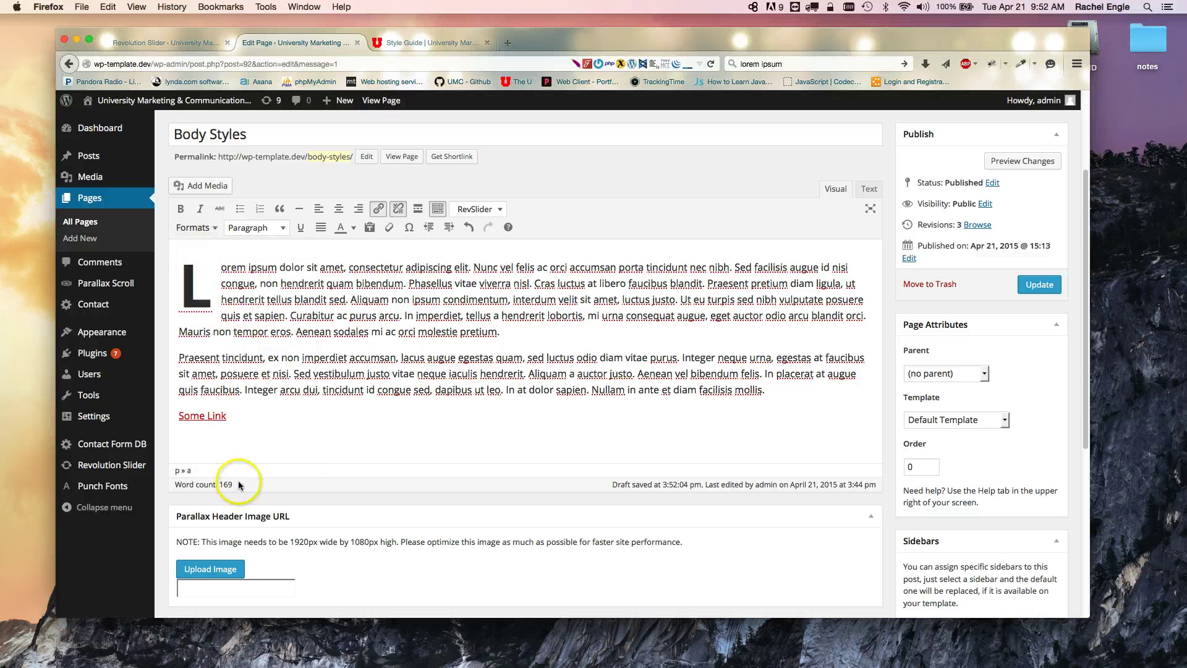
click(219, 429)
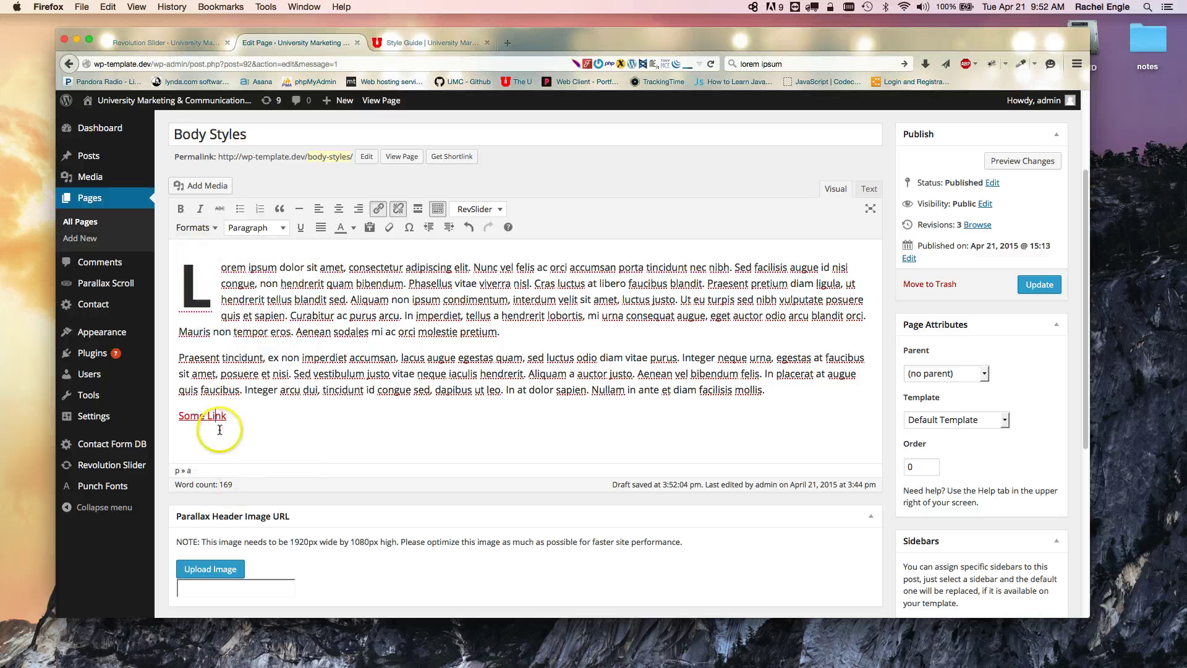
click(209, 229)
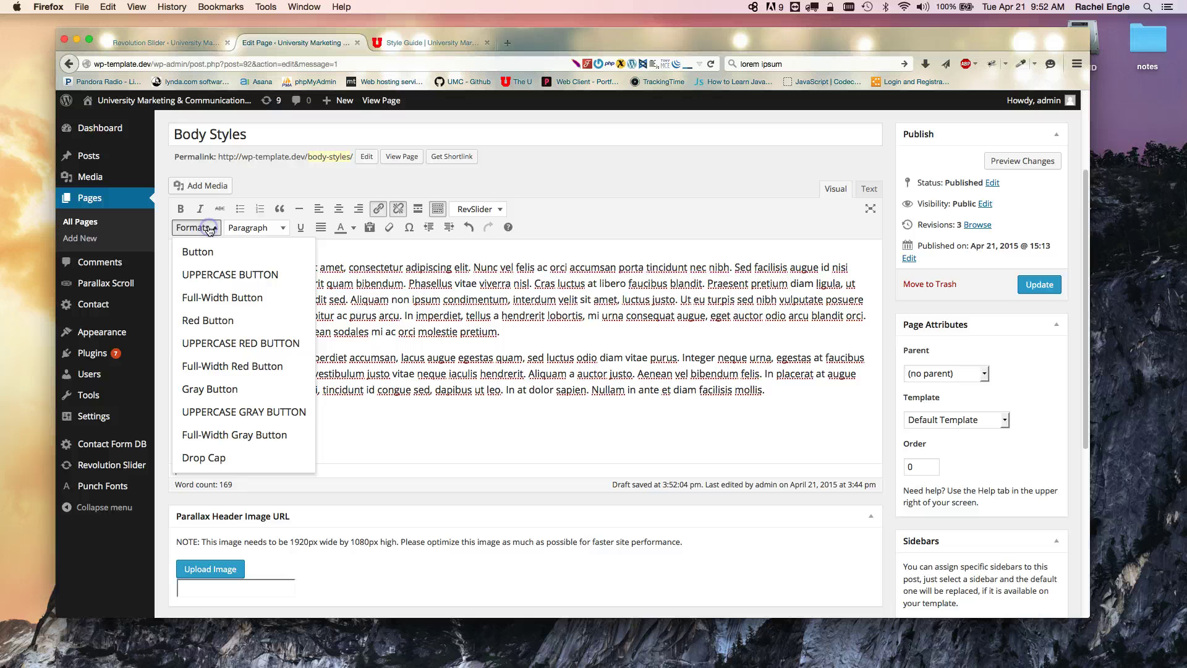
click(208, 347)
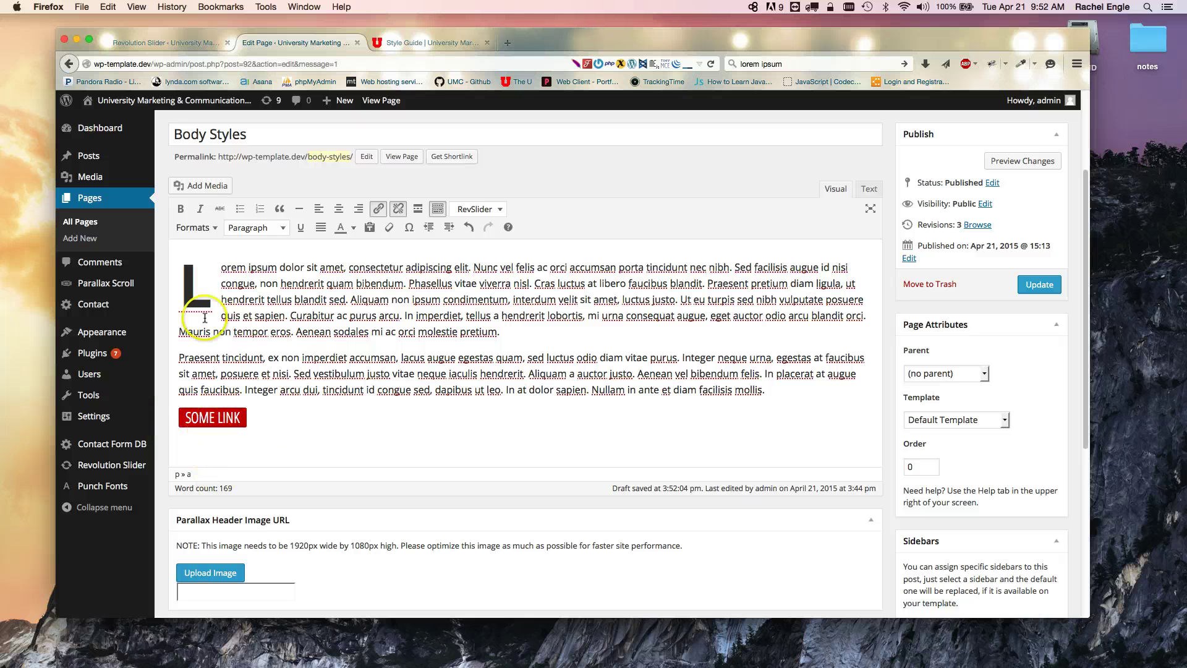
Step: Replace the link's UPPERCASE RED BUTTON format with UPPERCASE GRAY BUTTON
click(200, 227)
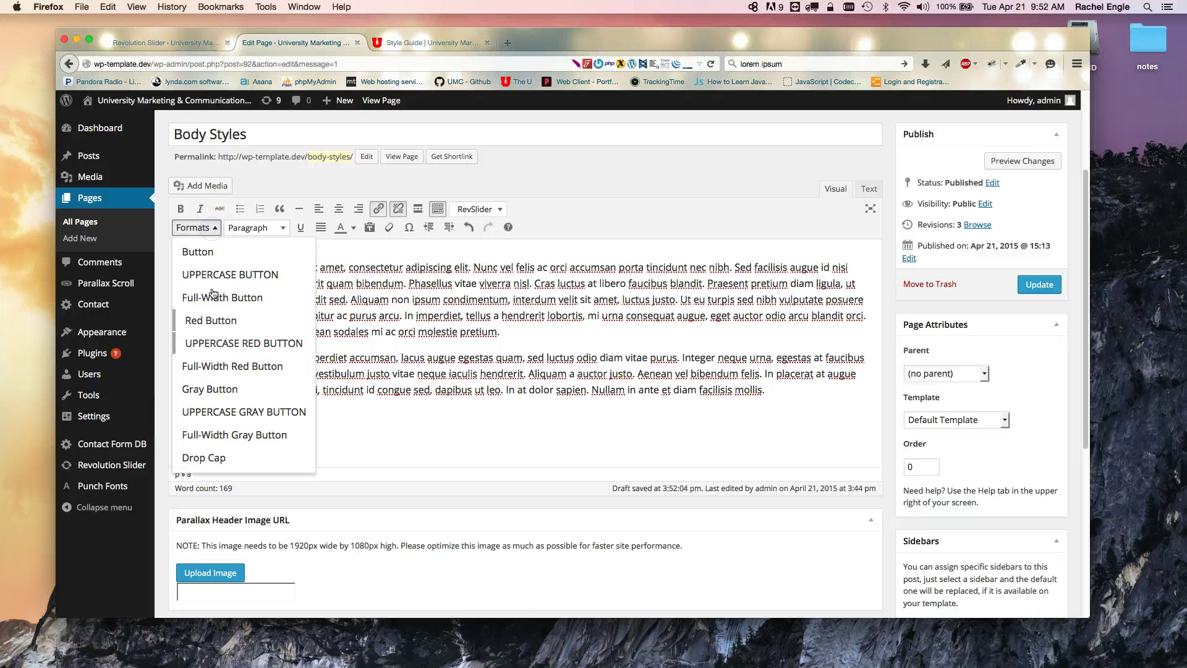
click(211, 344)
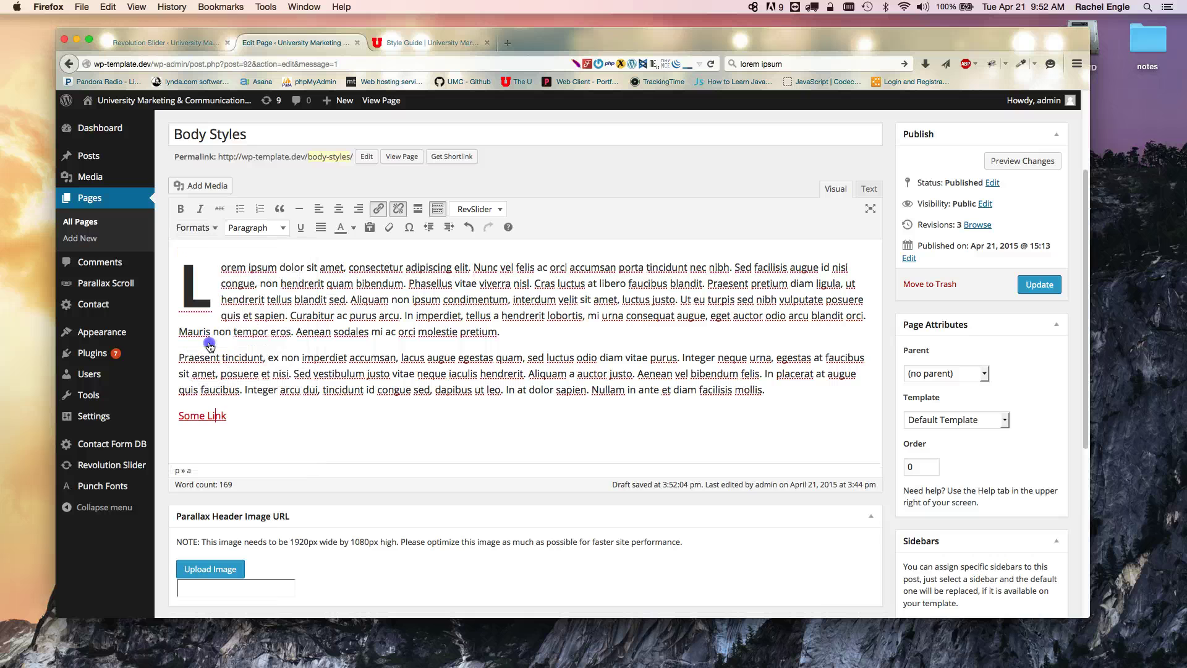
click(194, 227)
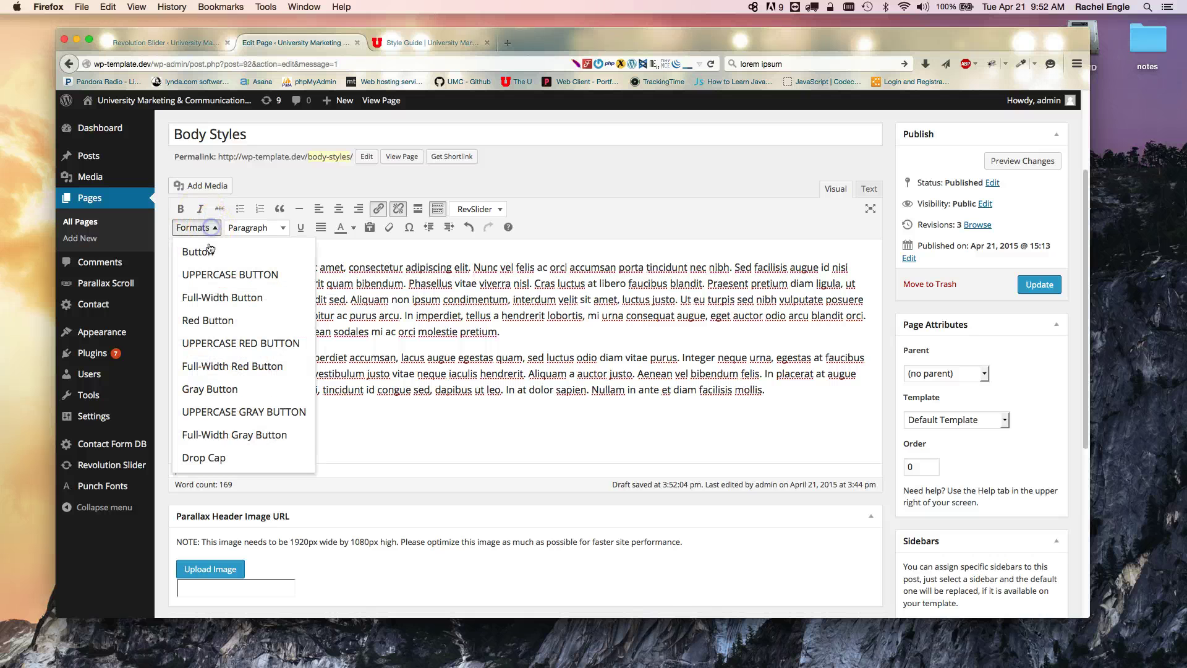
click(216, 413)
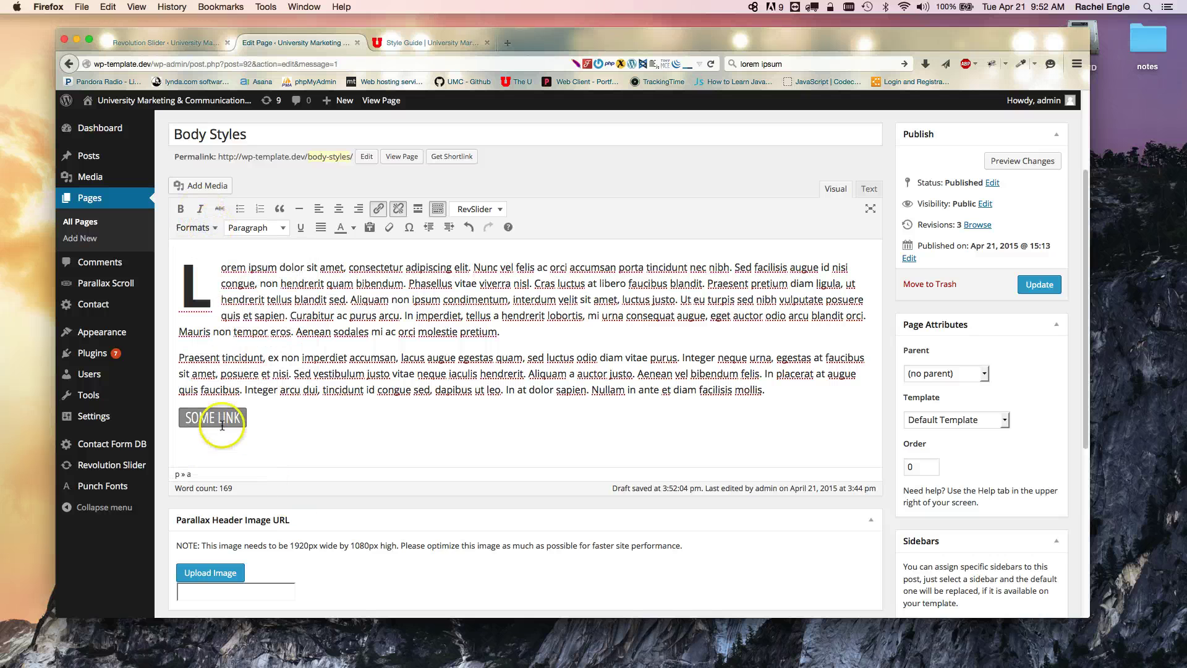
Step: Apply the Full-Width Gray Button format to the "Some Link" link
click(196, 229)
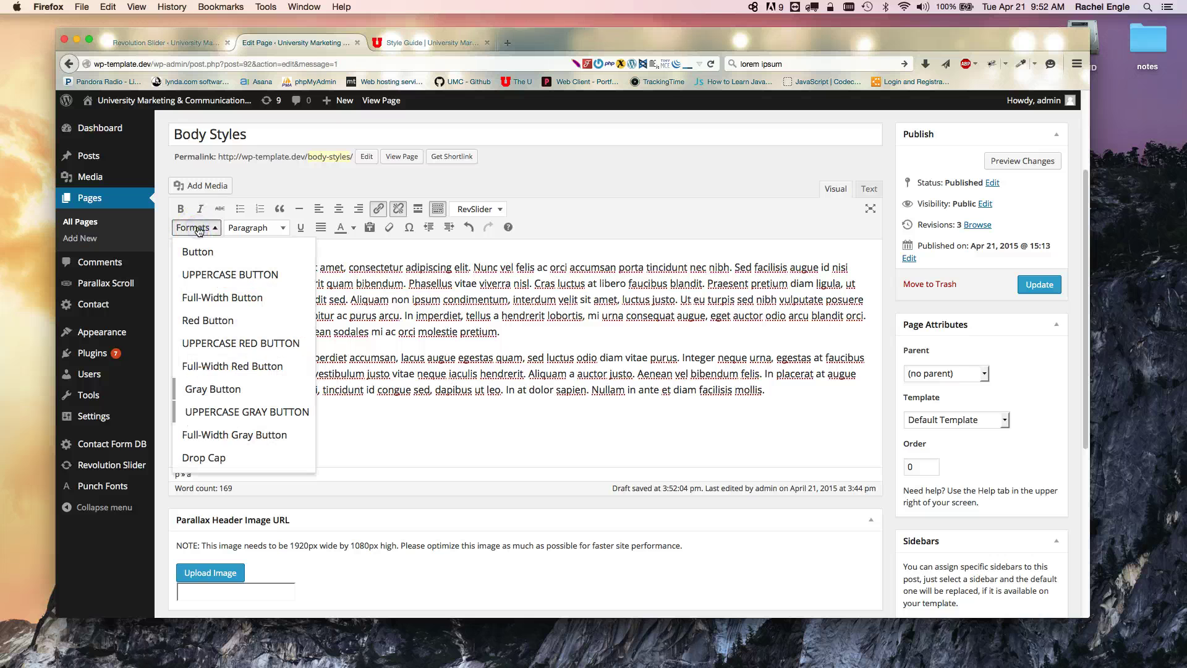
click(205, 394)
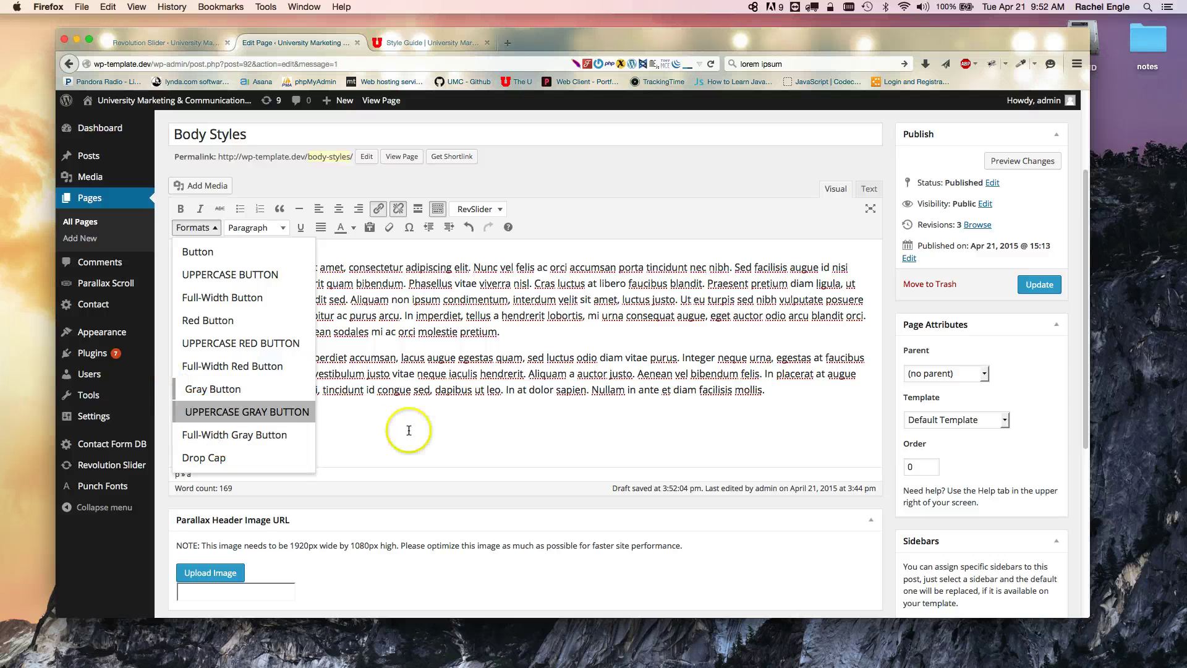
click(256, 438)
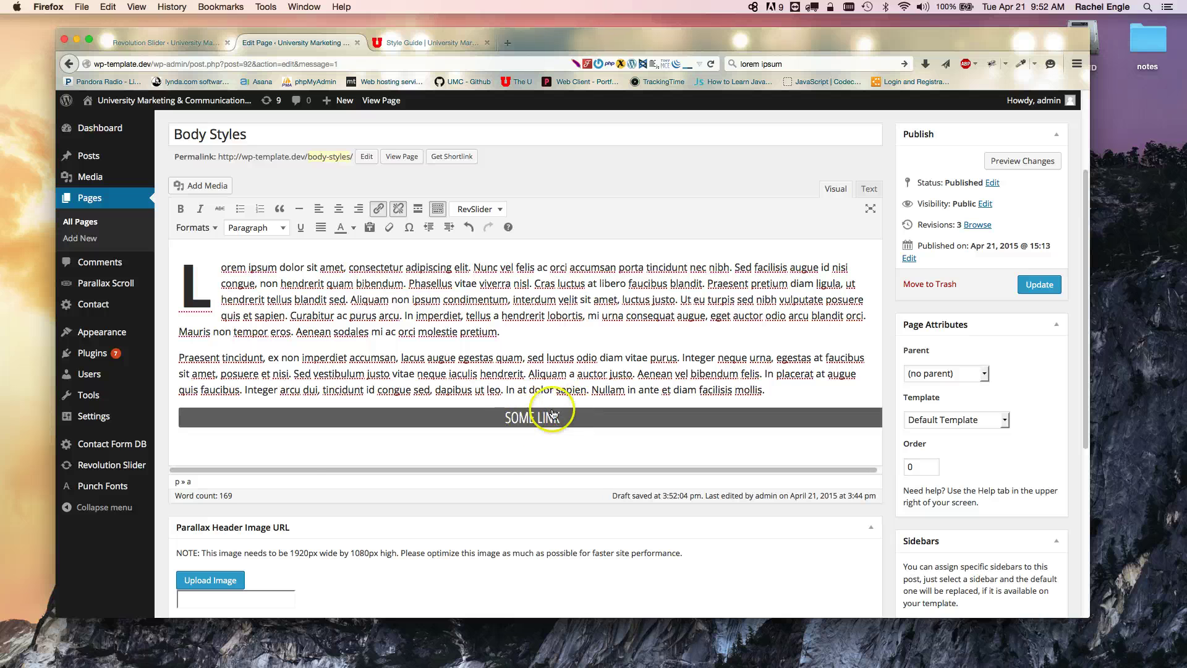
Step: Remove the Full-Width Gray Button format from the link and clear all remaining formatting on its text
click(196, 228)
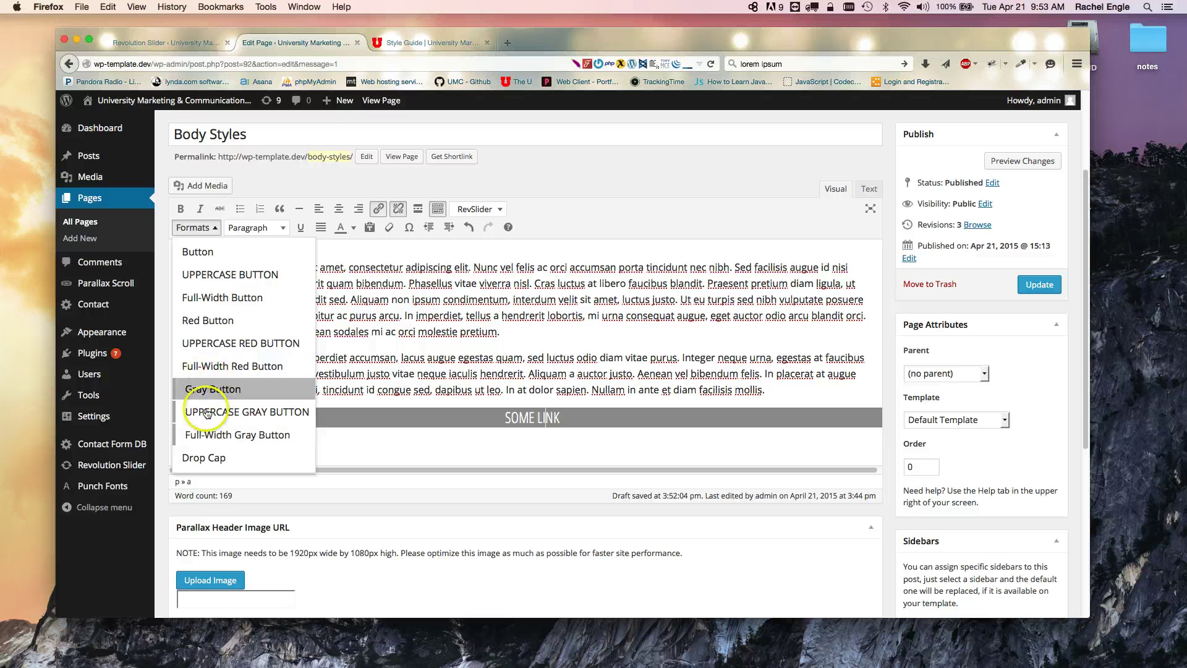
click(216, 434)
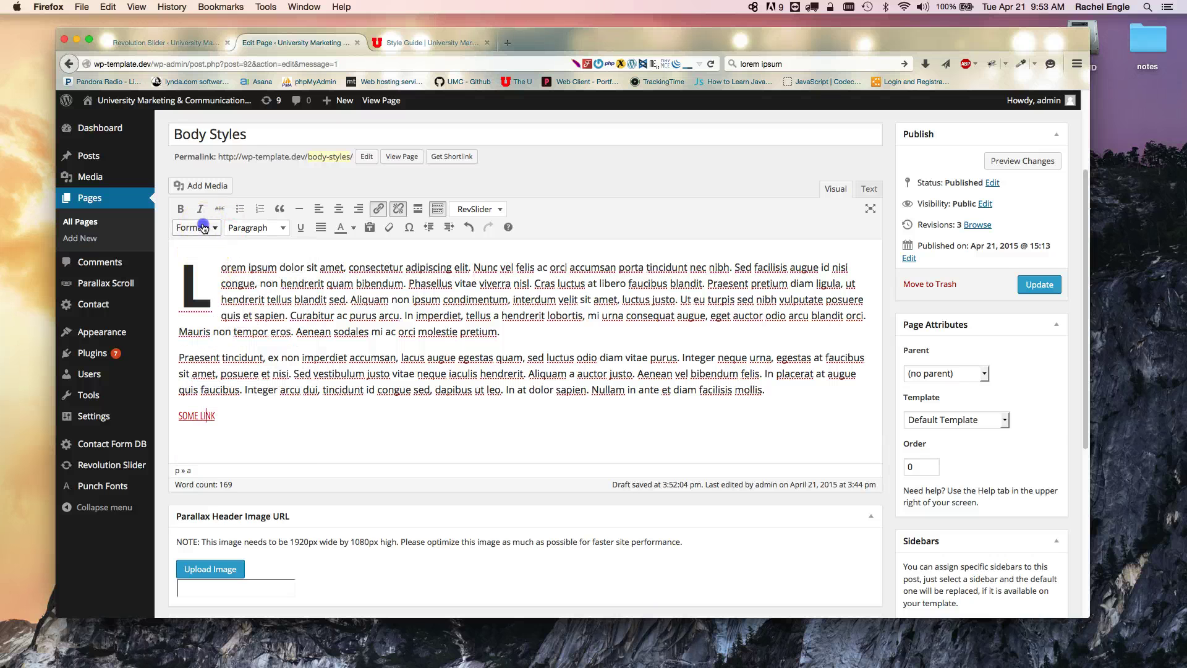
click(203, 230)
click(410, 445)
click(207, 413)
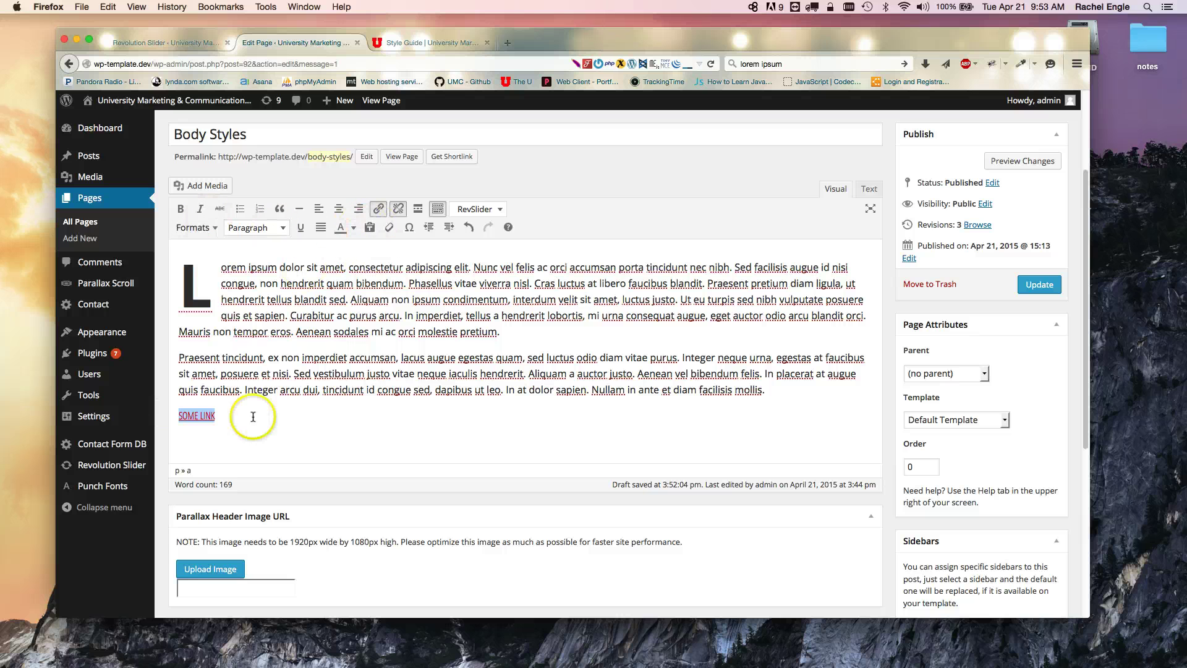
click(389, 227)
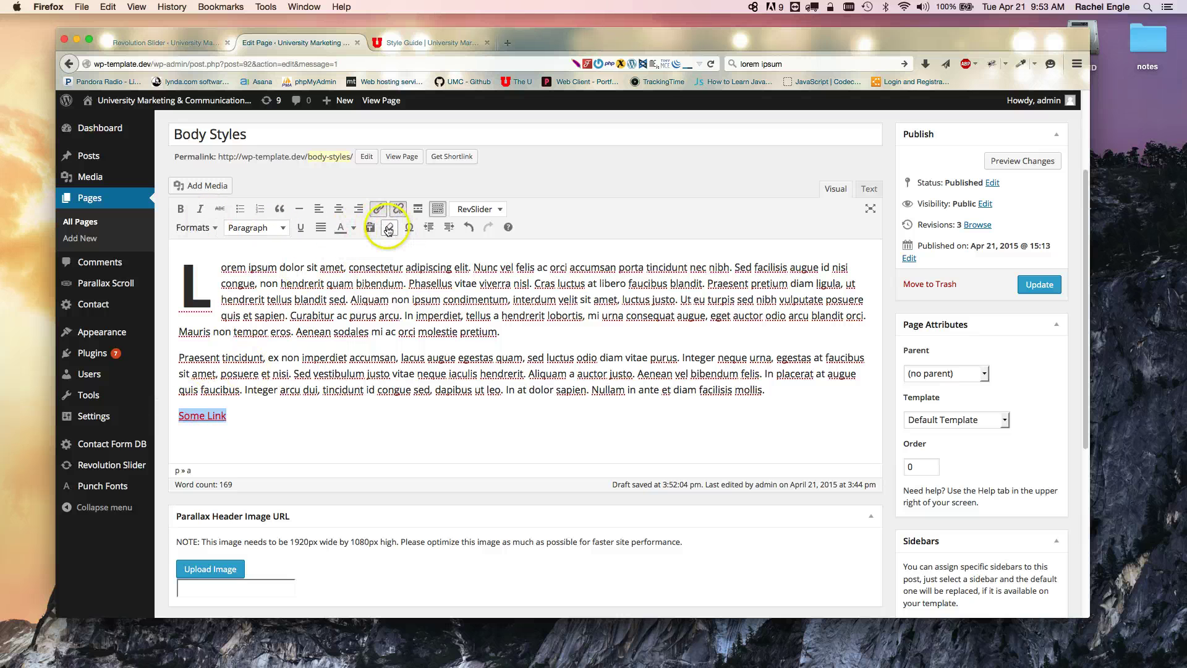
click(248, 428)
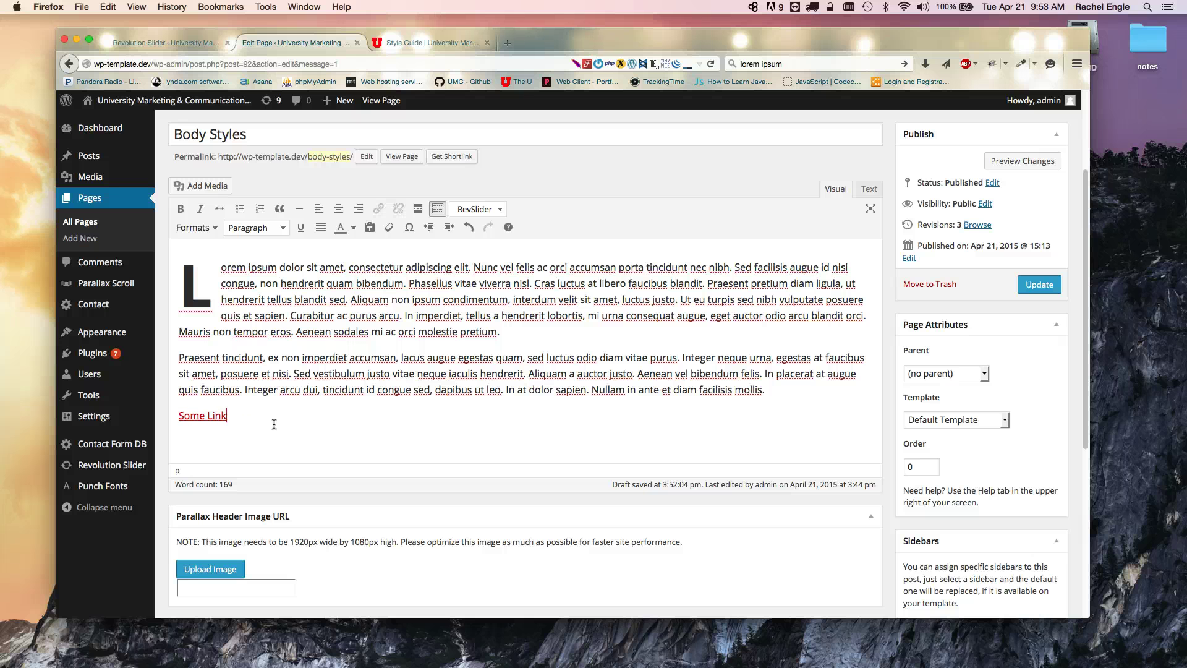
Step: Below the link, add a Heading 1 line reading "This is my Heading 1 this is going to be my sub-heading"
scroll(278, 436, up, 5)
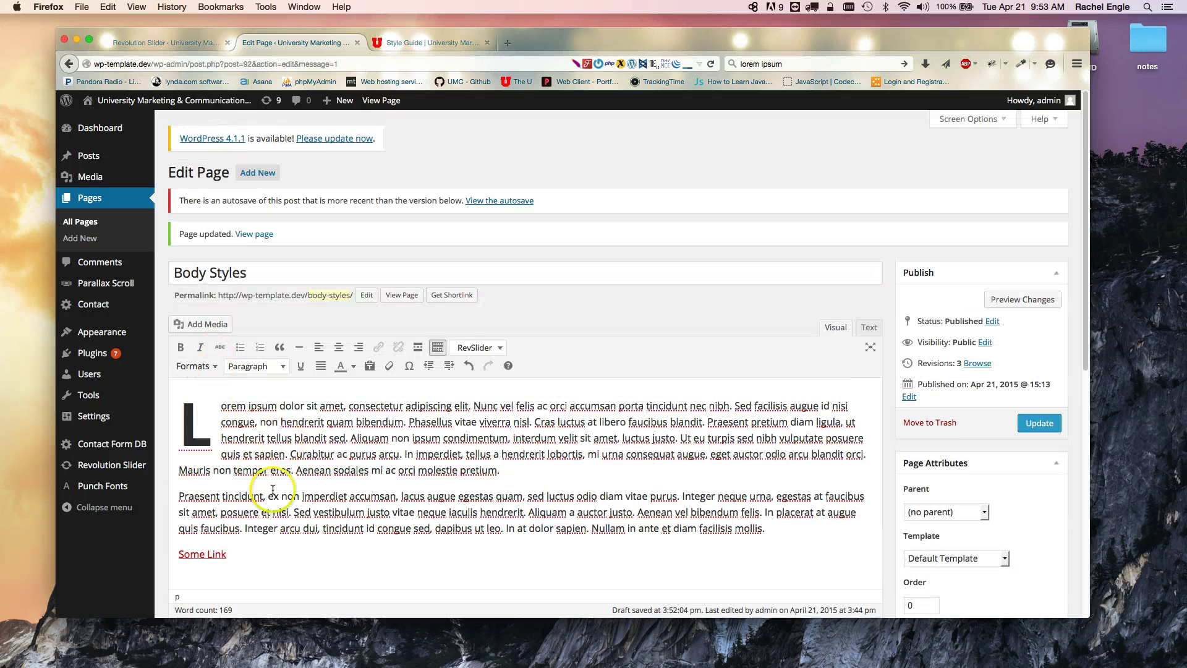
scroll(273, 490, down, 3)
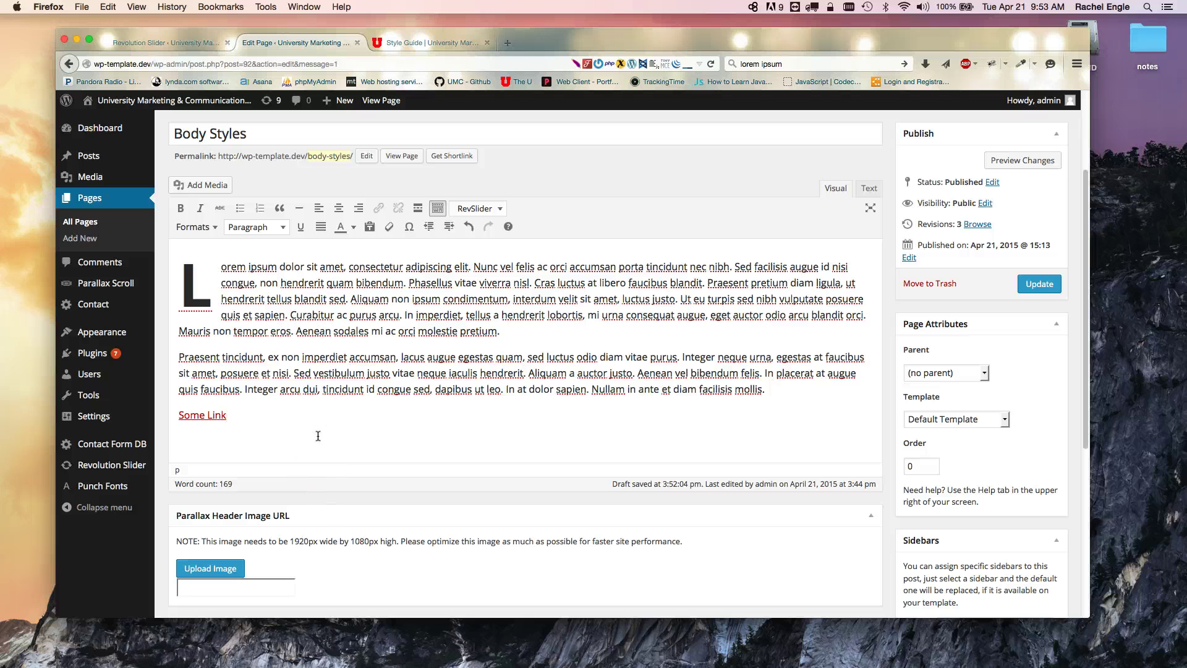
key(Return)
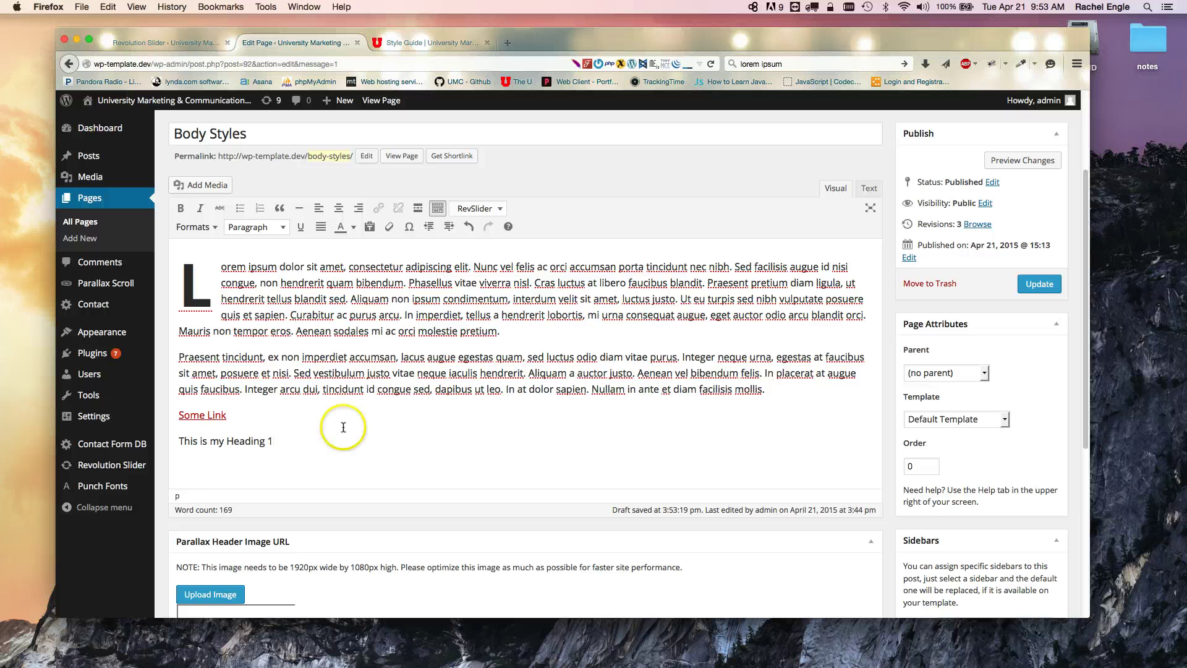
drag(275, 441, 124, 439)
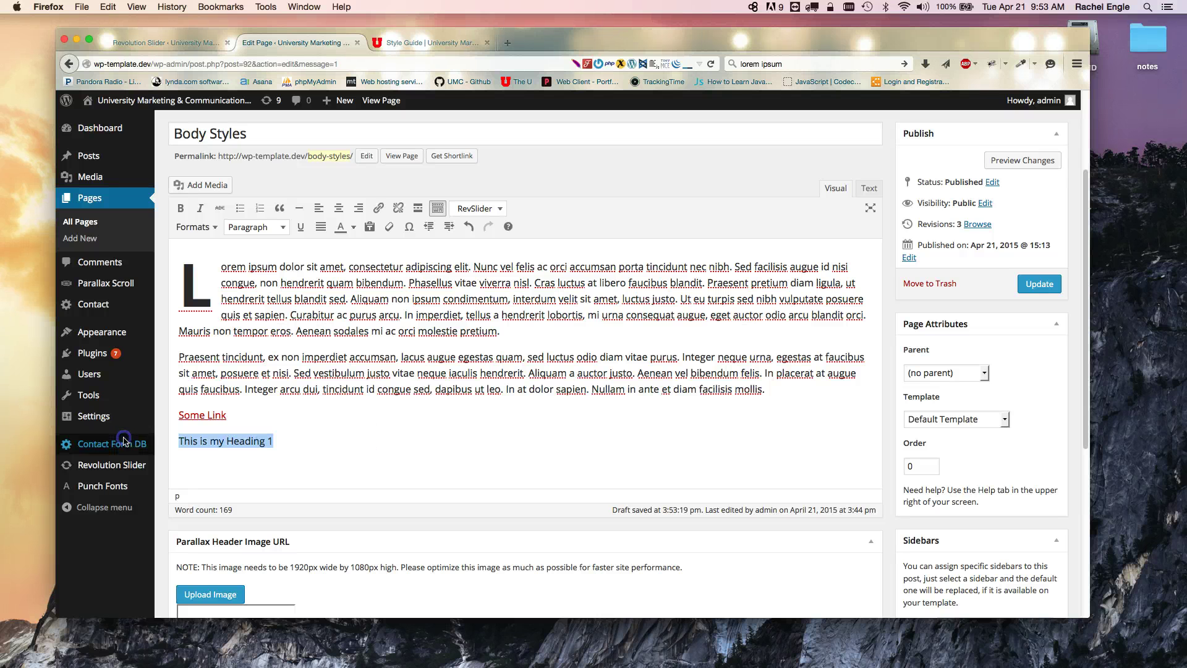
click(261, 226)
click(271, 342)
click(368, 464)
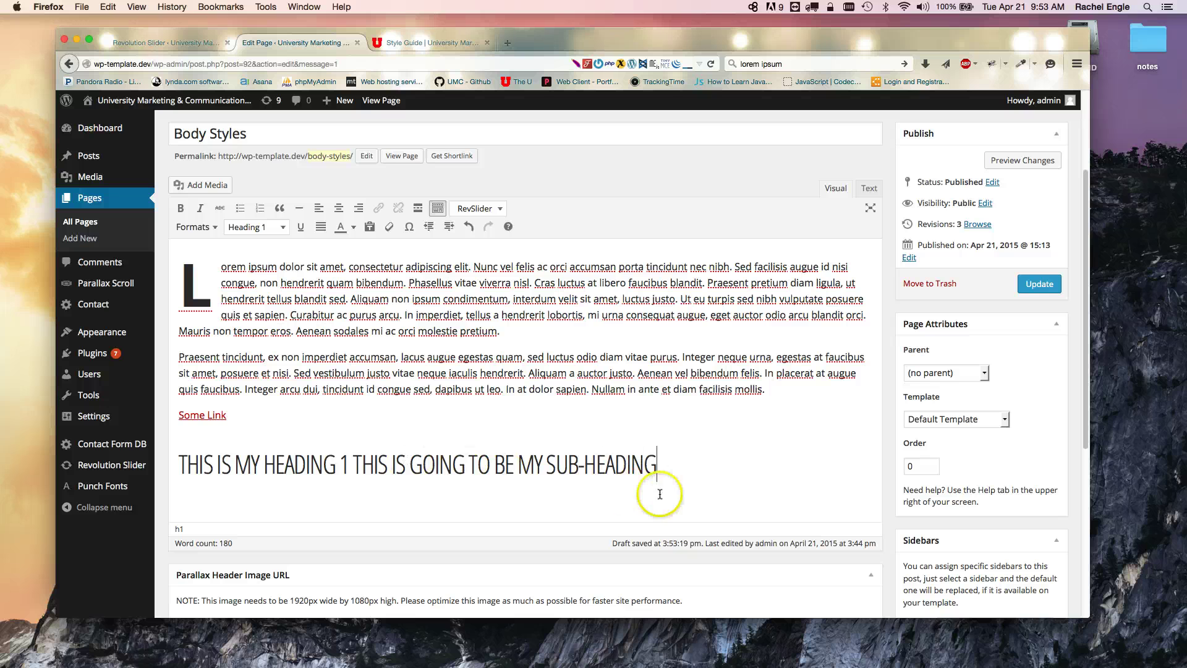
drag(657, 469, 363, 473)
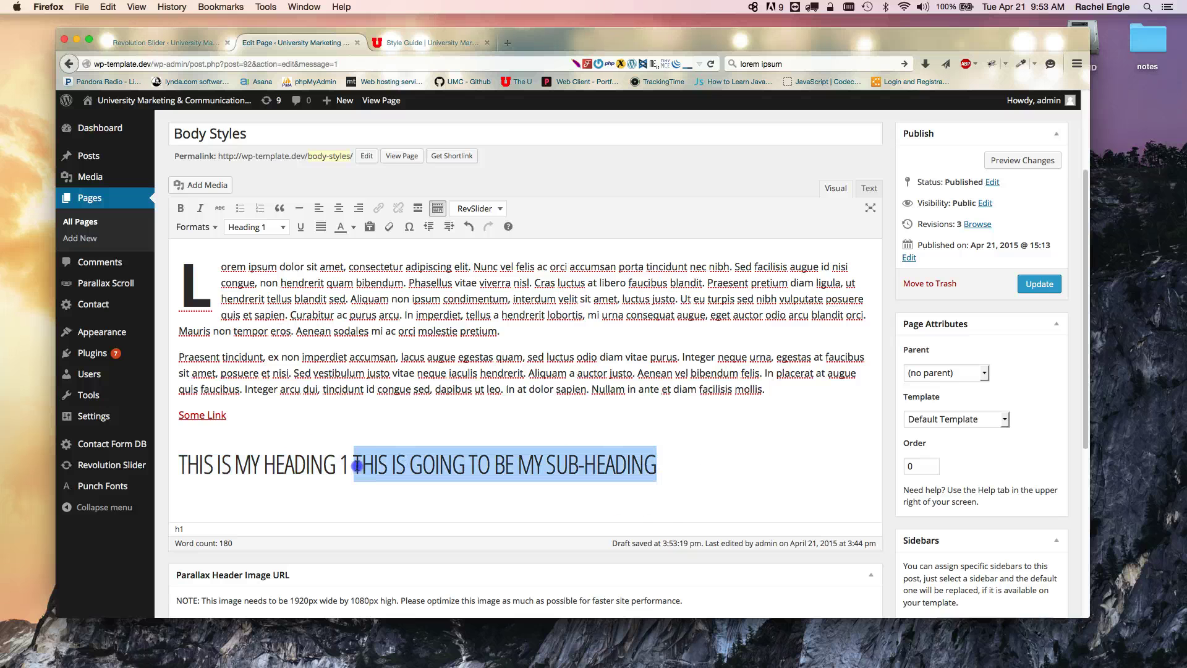
click(281, 229)
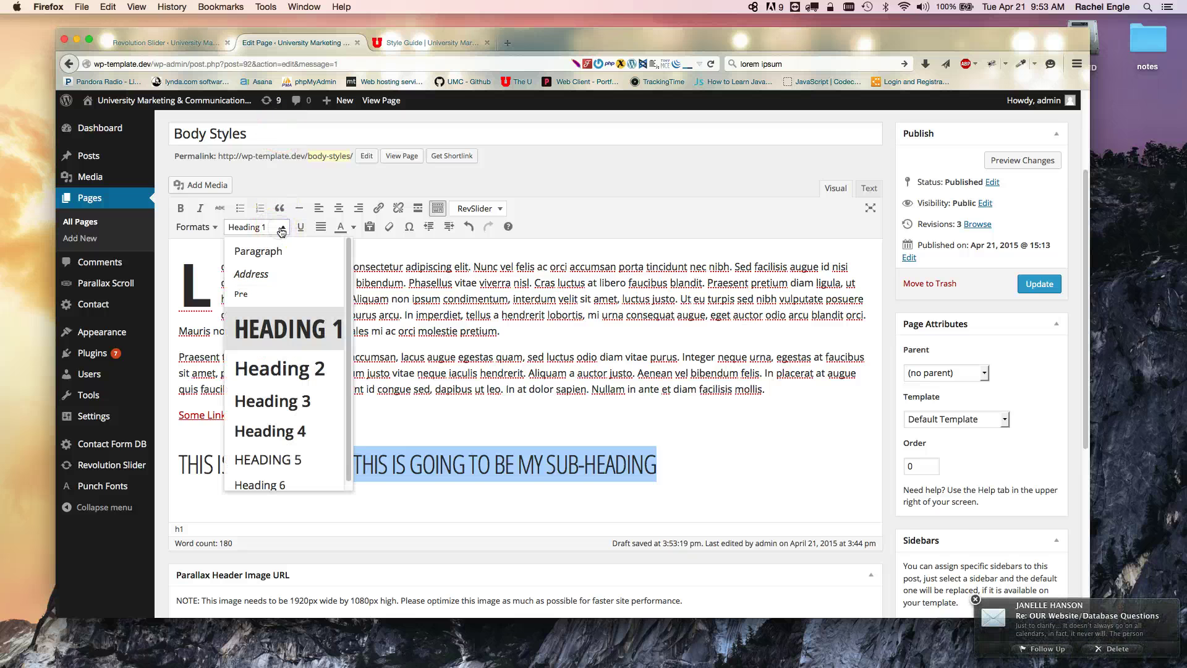
scroll(290, 365, up, 3)
scroll(288, 318, down, 5)
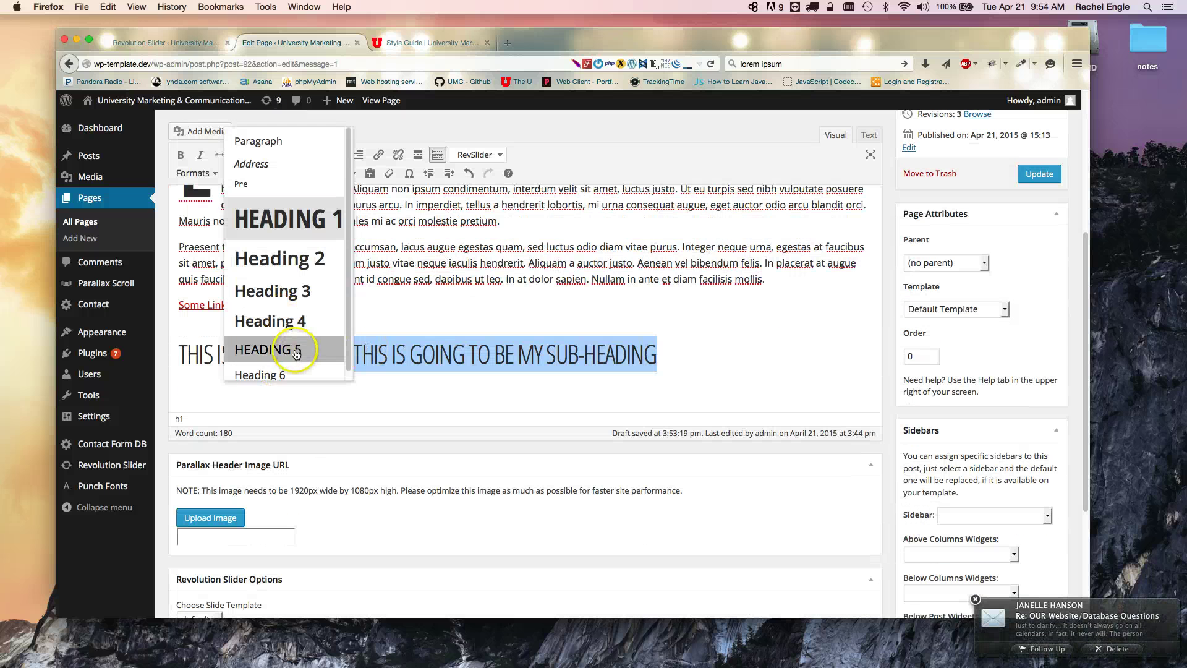
scroll(294, 346, down, 1)
click(603, 358)
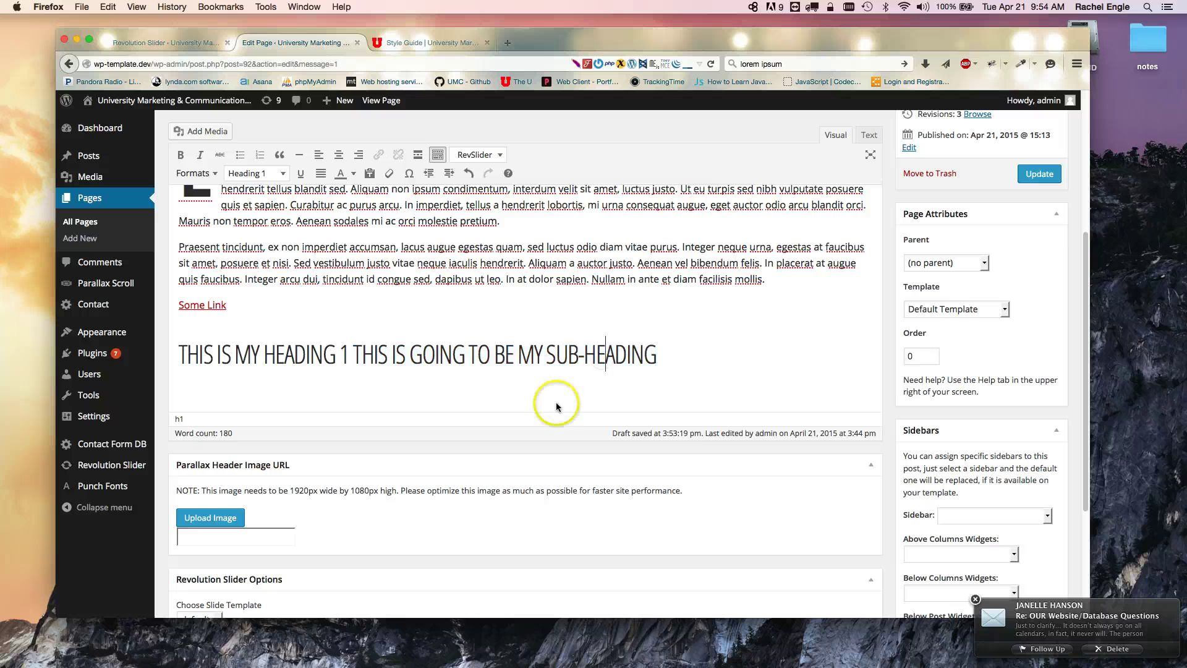
Step: In the page's HTML source, wrap "this is going to be my sub-heading" in <small> tags inside the h1, and return to the visual view
drag(692, 357, 363, 344)
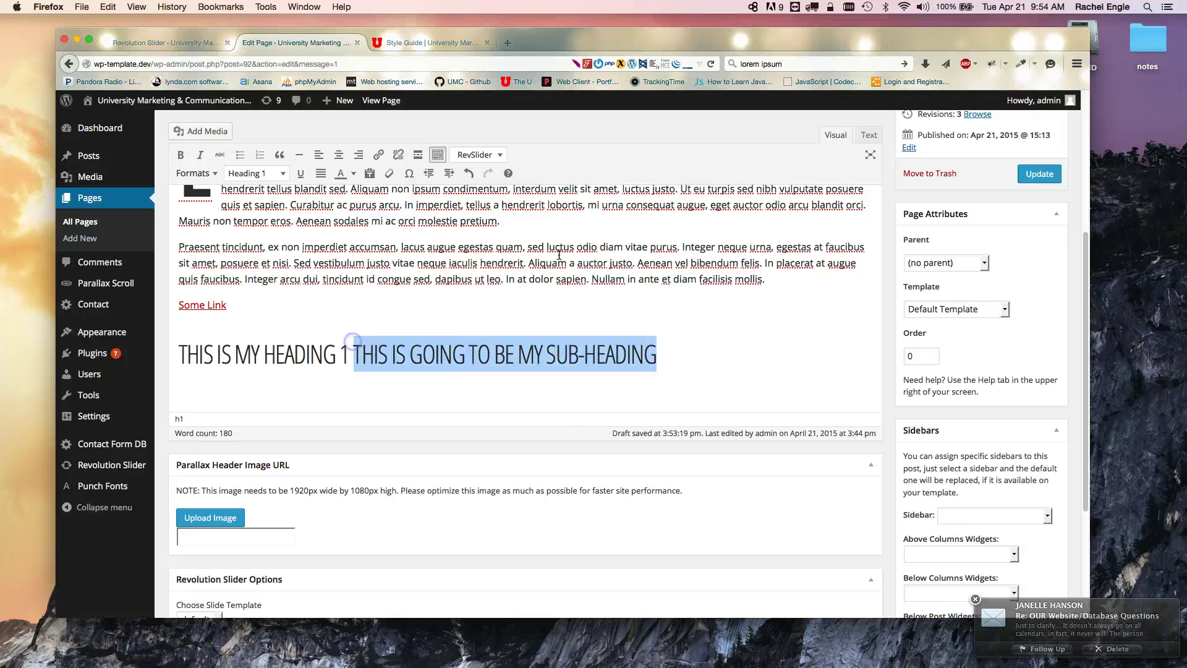
click(869, 135)
click(279, 294)
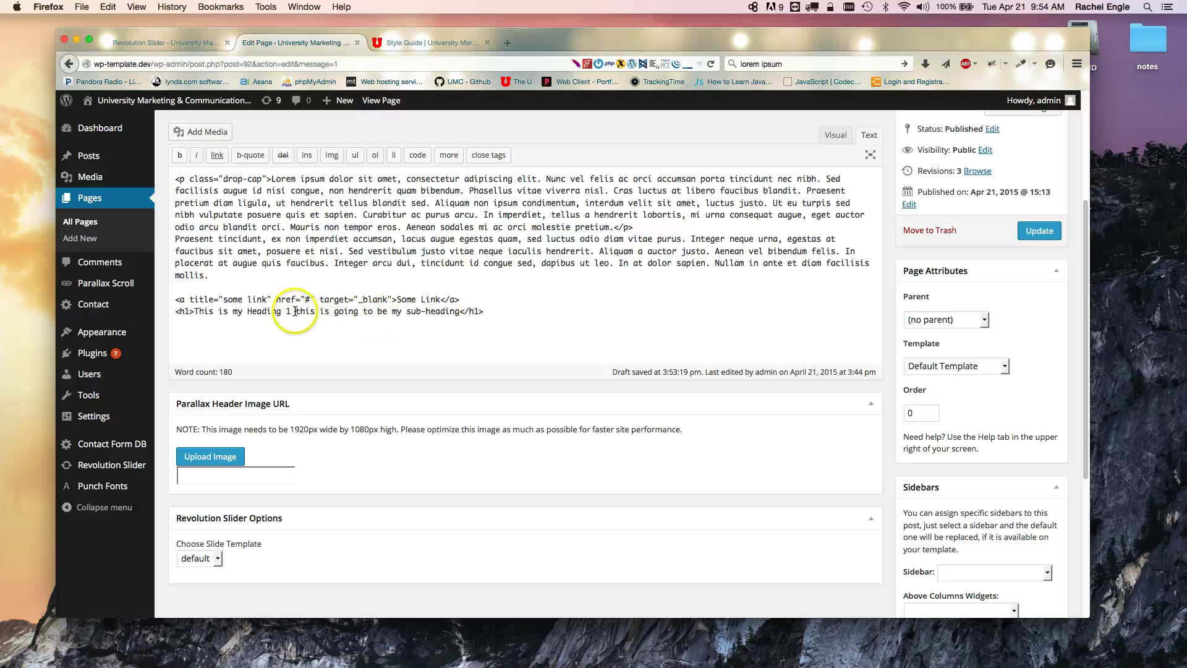
click(295, 311)
text(<s)
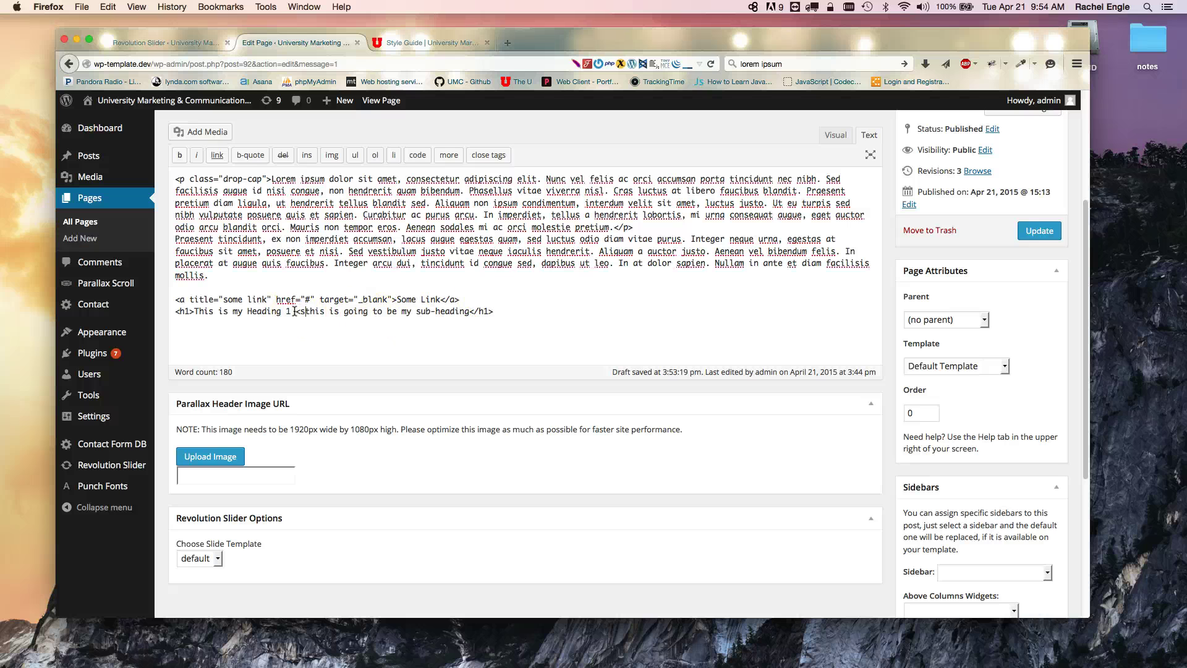
text(mall>)
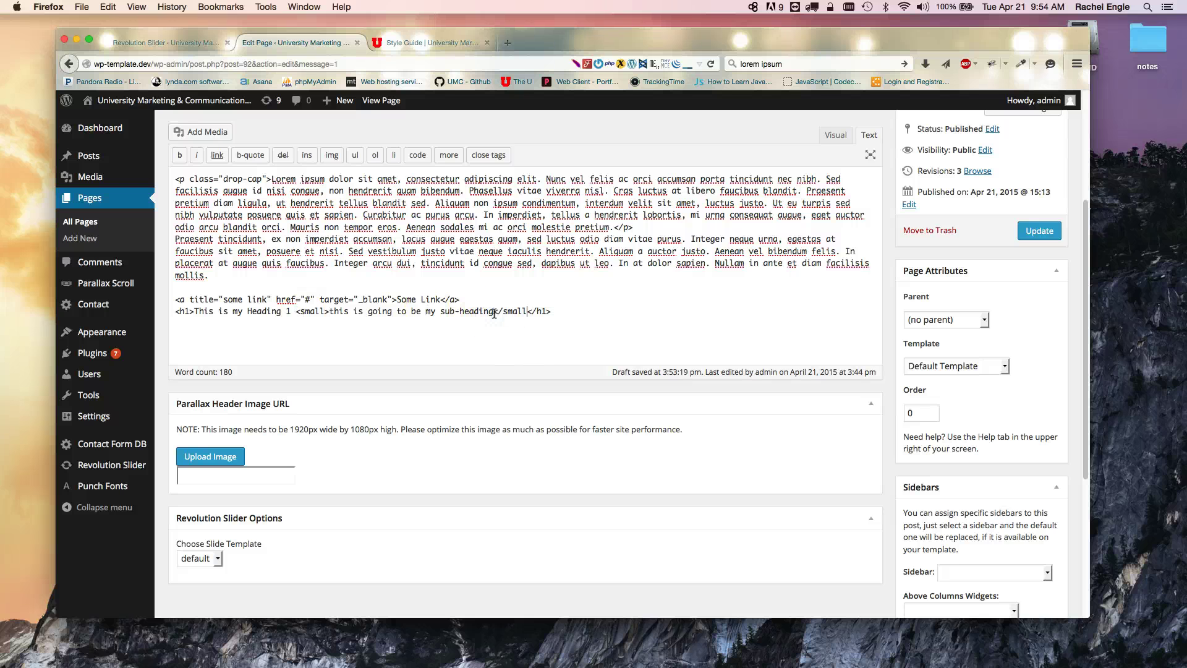
click(835, 135)
scroll(279, 399, down, 1)
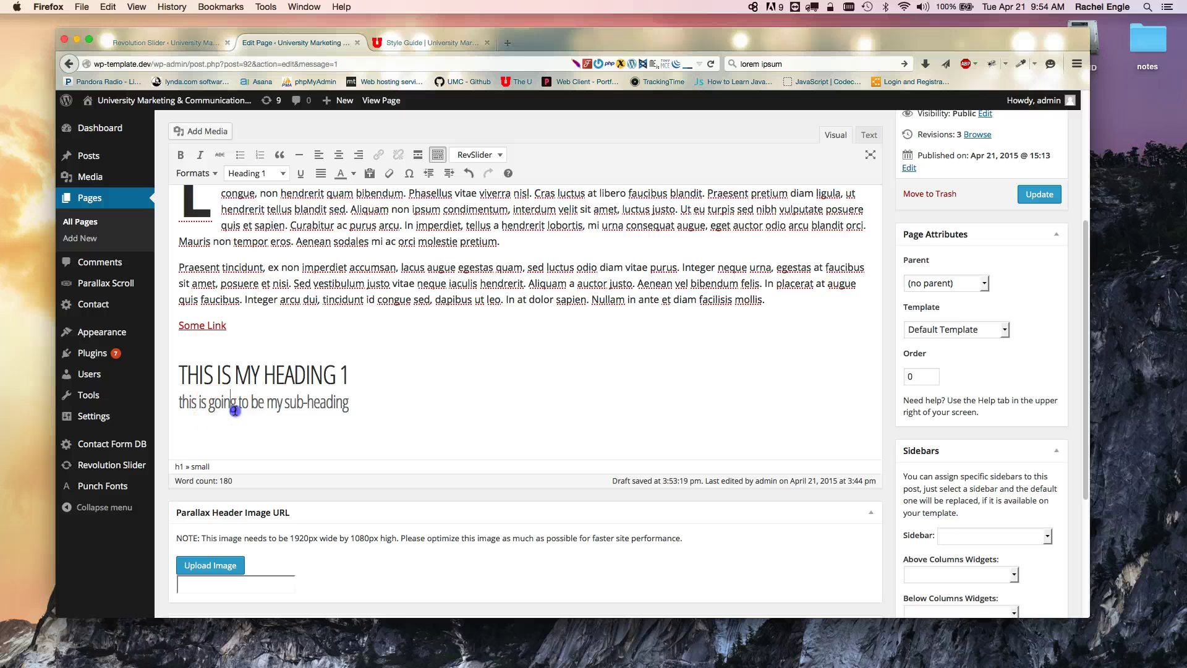
Step: Examine the sub-heading's appearance in the visual view and its <small> markup in the HTML source
drag(235, 409, 387, 408)
click(391, 388)
scroll(390, 387, up, 4)
click(870, 256)
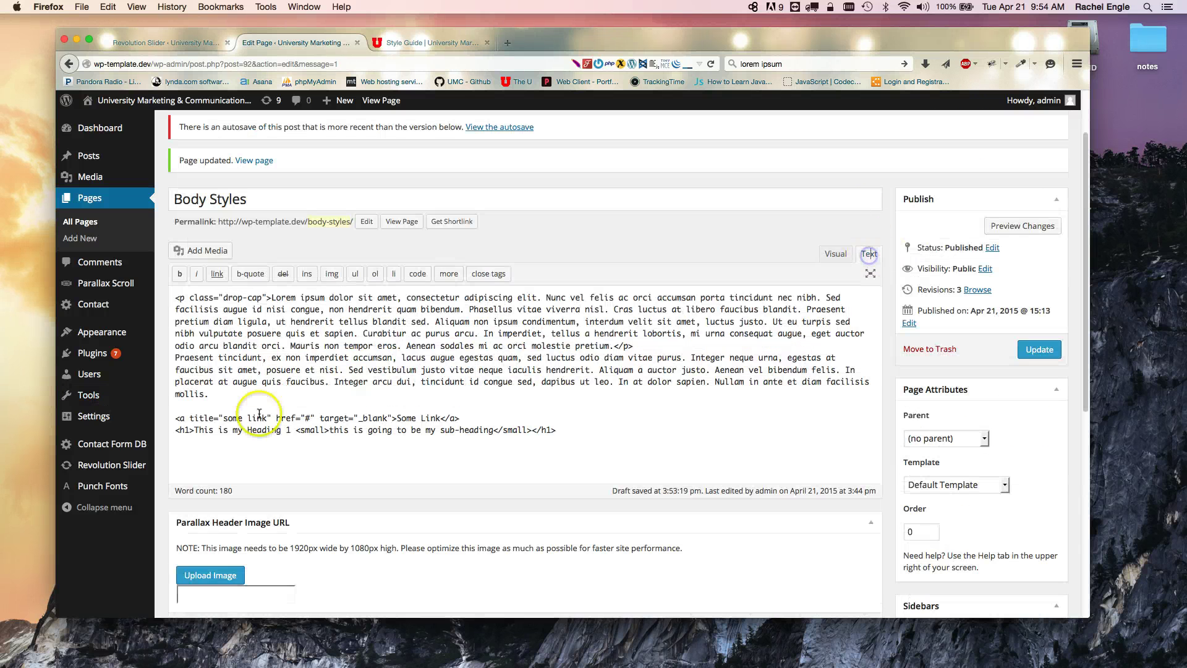
click(837, 255)
scroll(477, 472, down, 4)
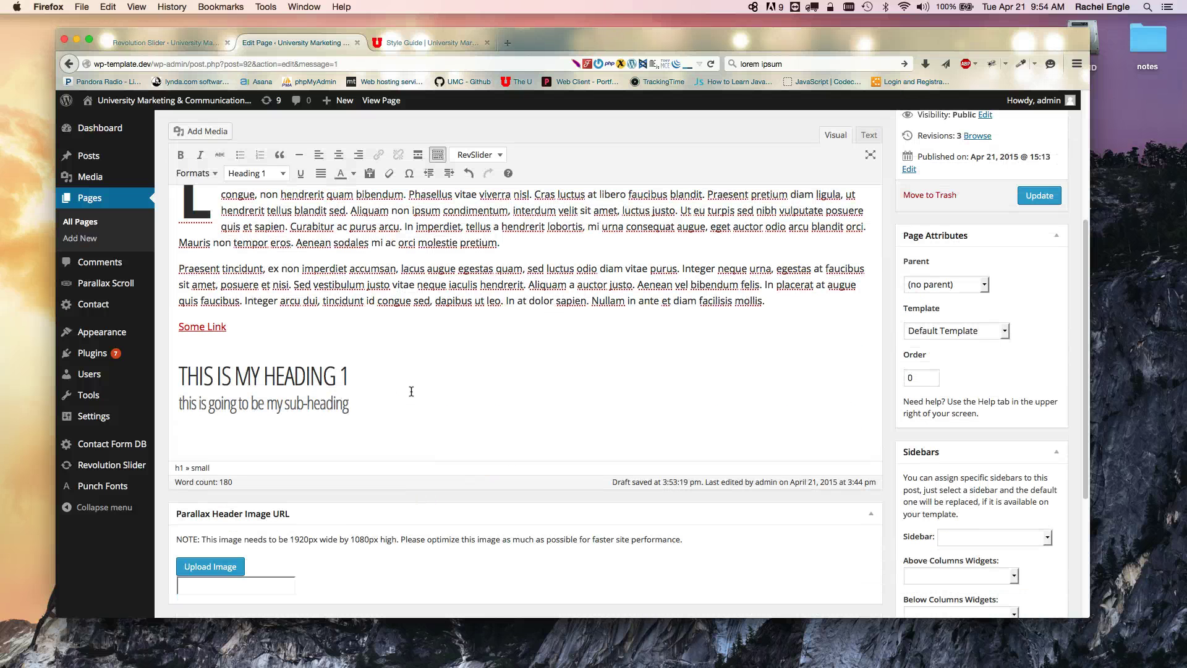
Step: Start a new line below the sub-heading and insert the admissions.jpg image from the media library there
key(Return)
scroll(411, 392, up, 3)
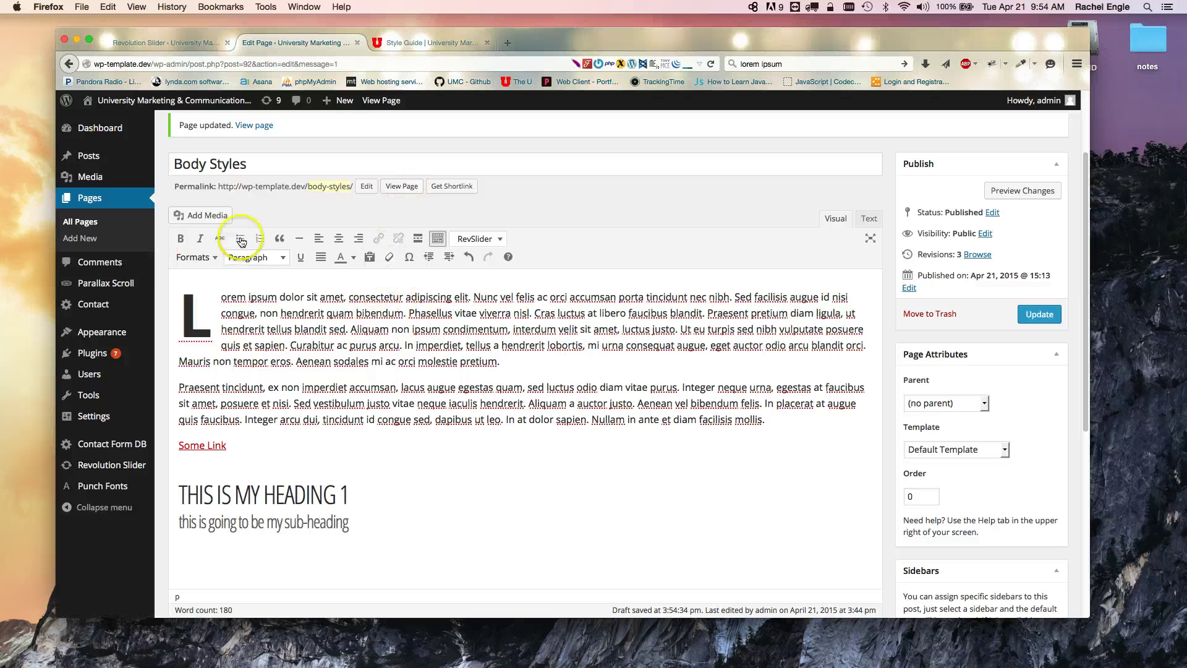
scroll(289, 513, down, 2)
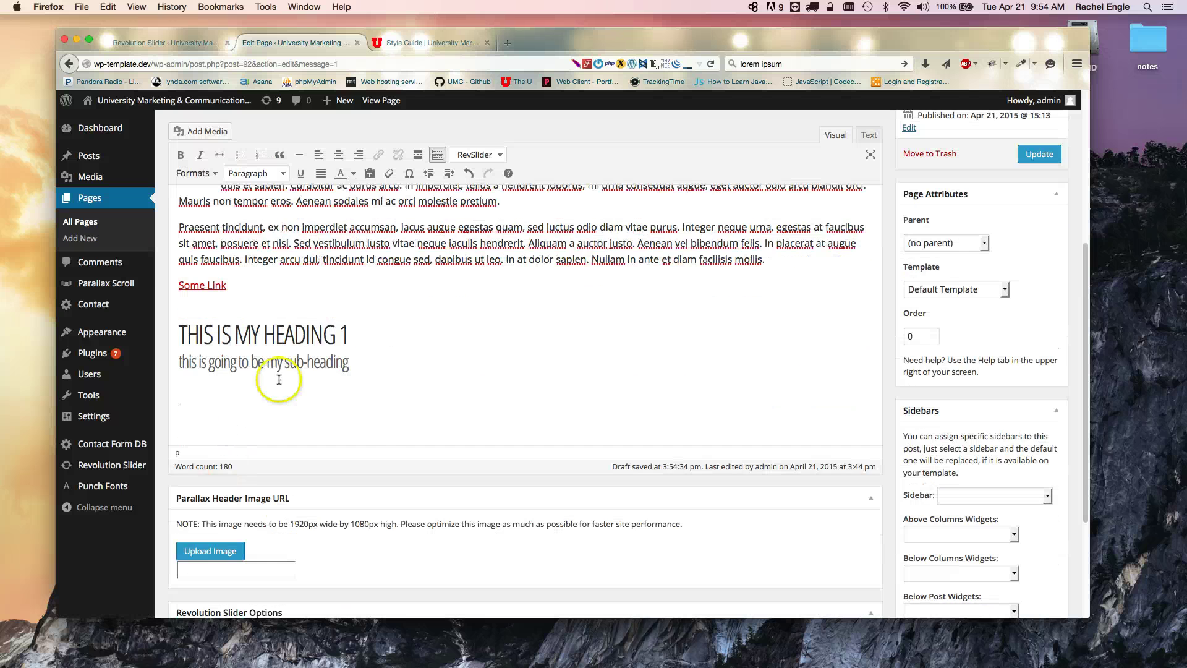
scroll(334, 402, up, 2)
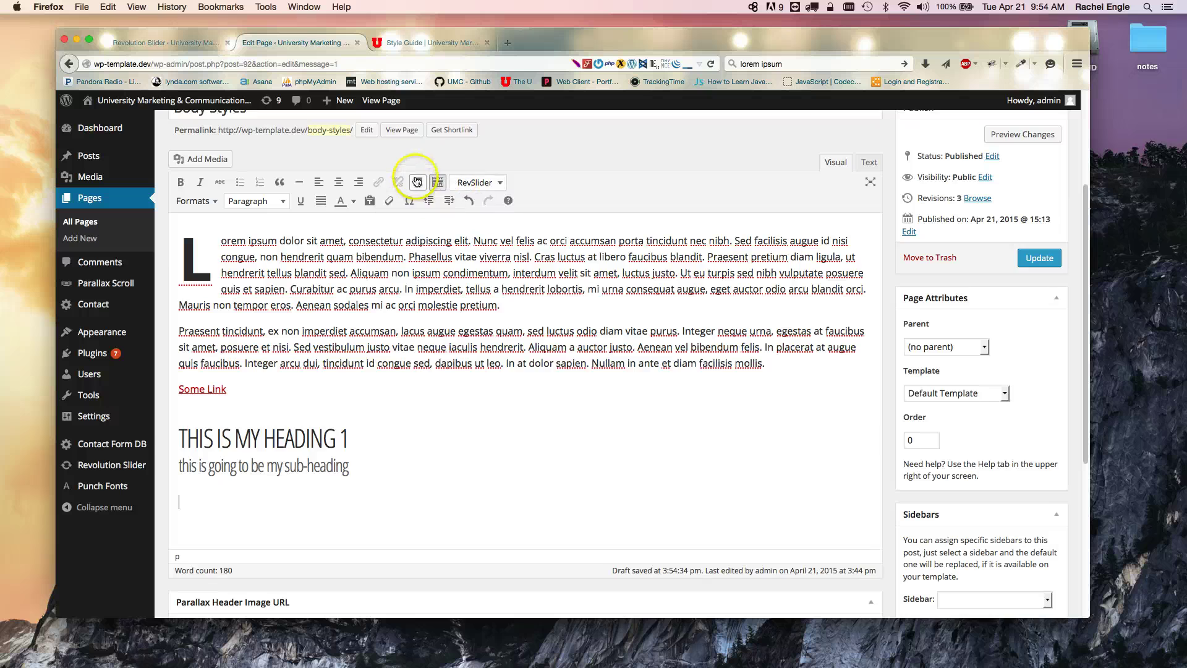
scroll(419, 180, up, 3)
click(197, 215)
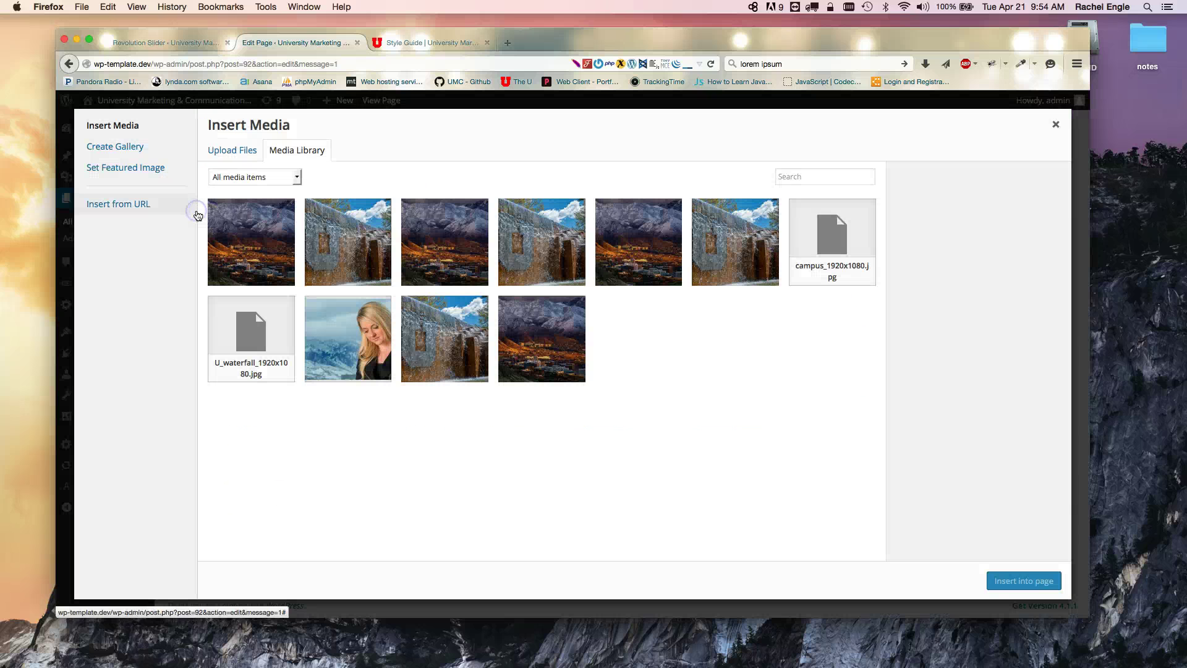
click(384, 334)
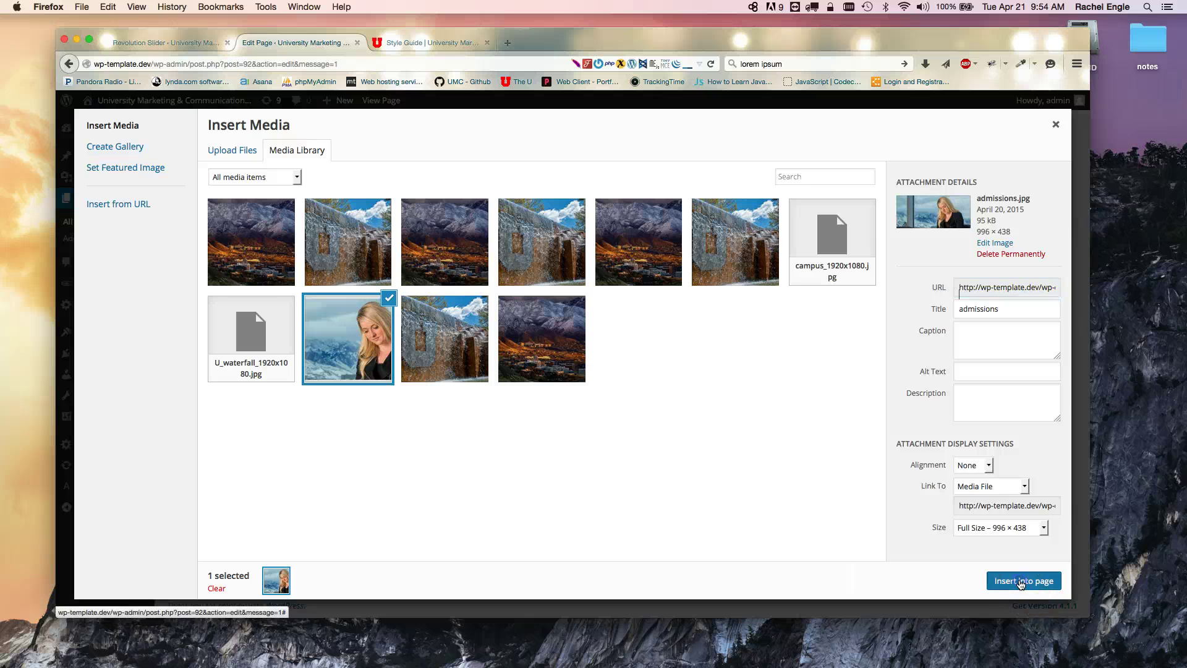
click(1024, 580)
scroll(403, 472, down, 7)
scroll(404, 477, up, 3)
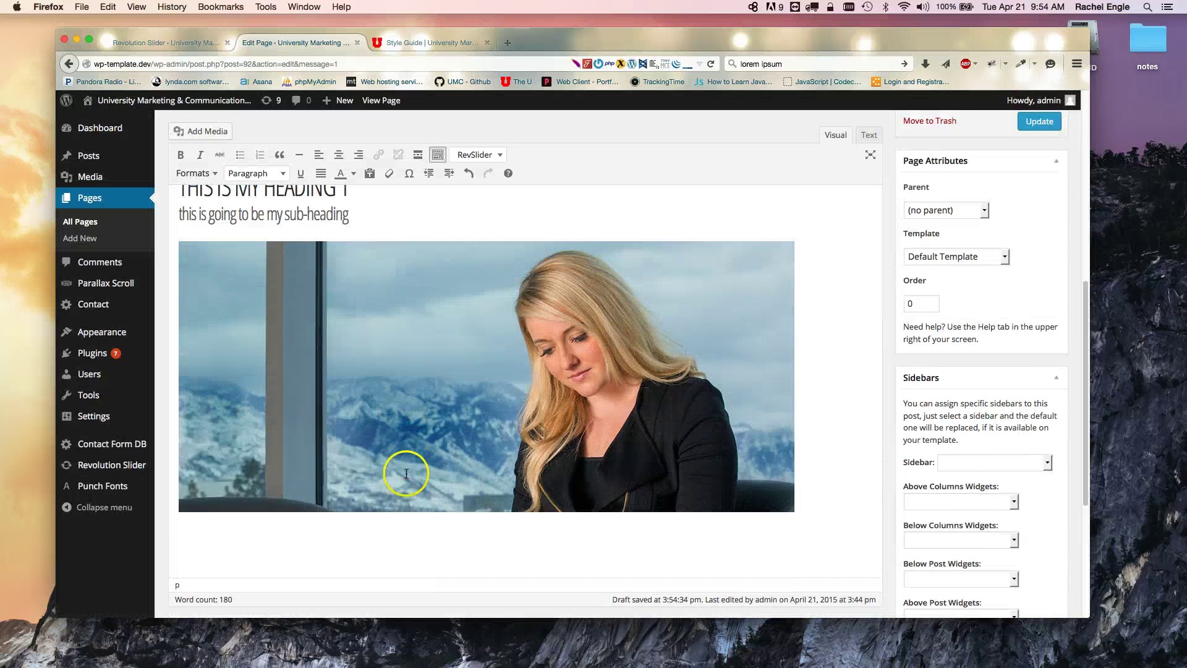
Step: Open the details of the admissions image in the page body and expand its advanced options to reach the image CSS class
click(350, 419)
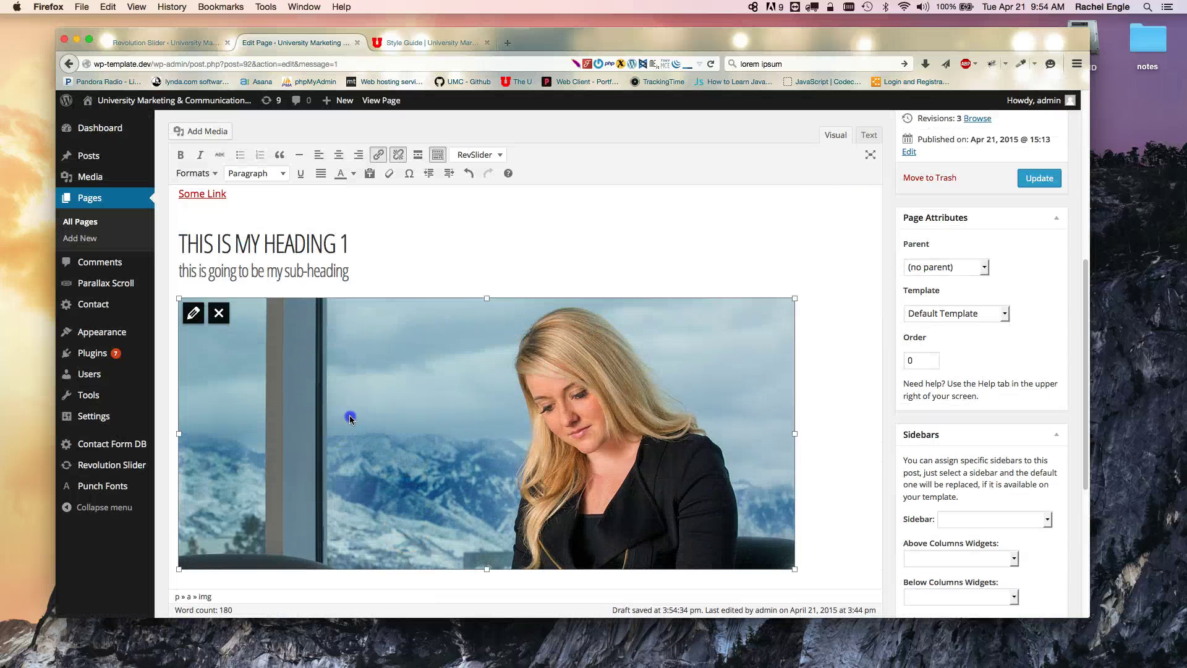
click(195, 316)
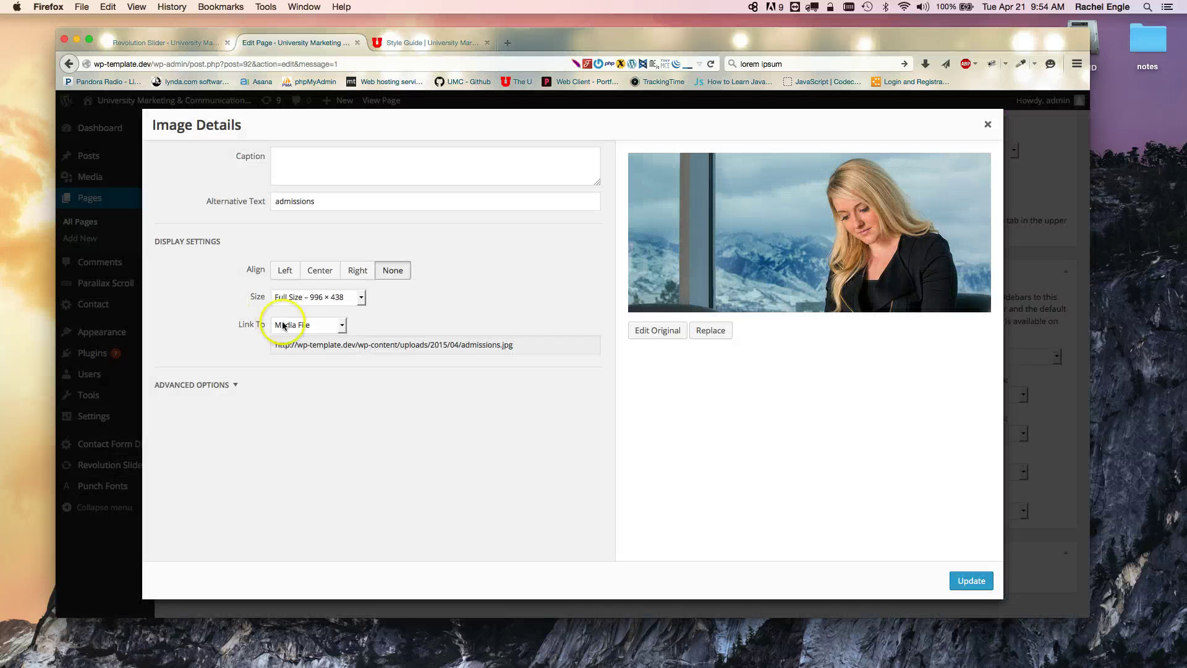
click(235, 386)
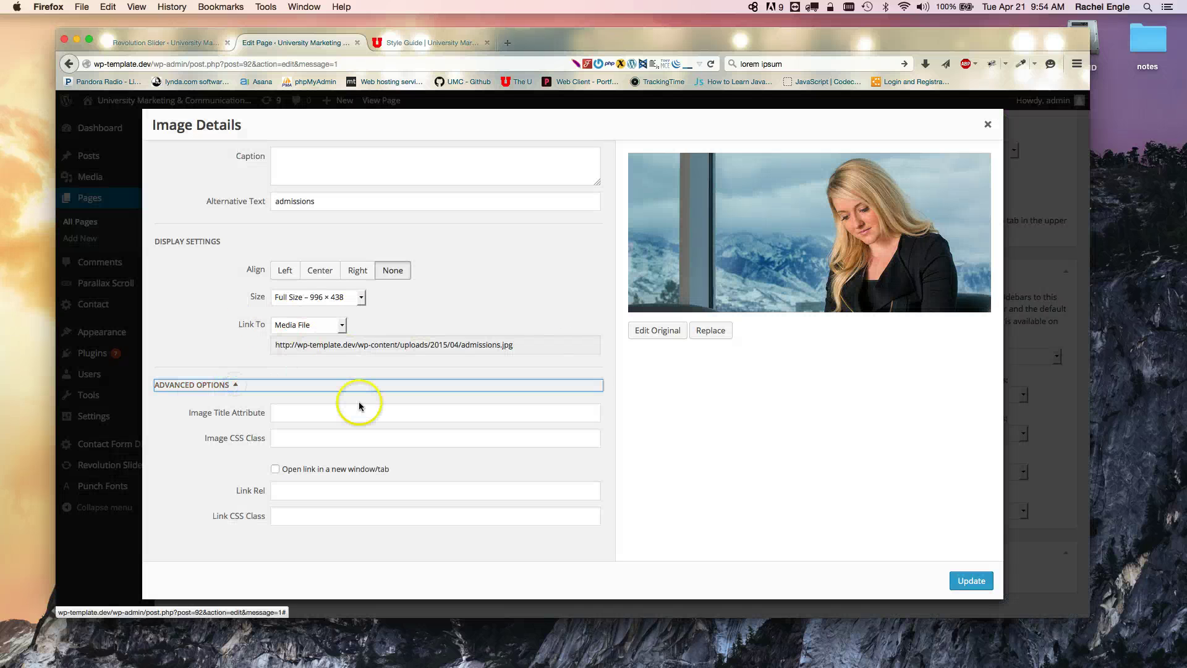
click(298, 440)
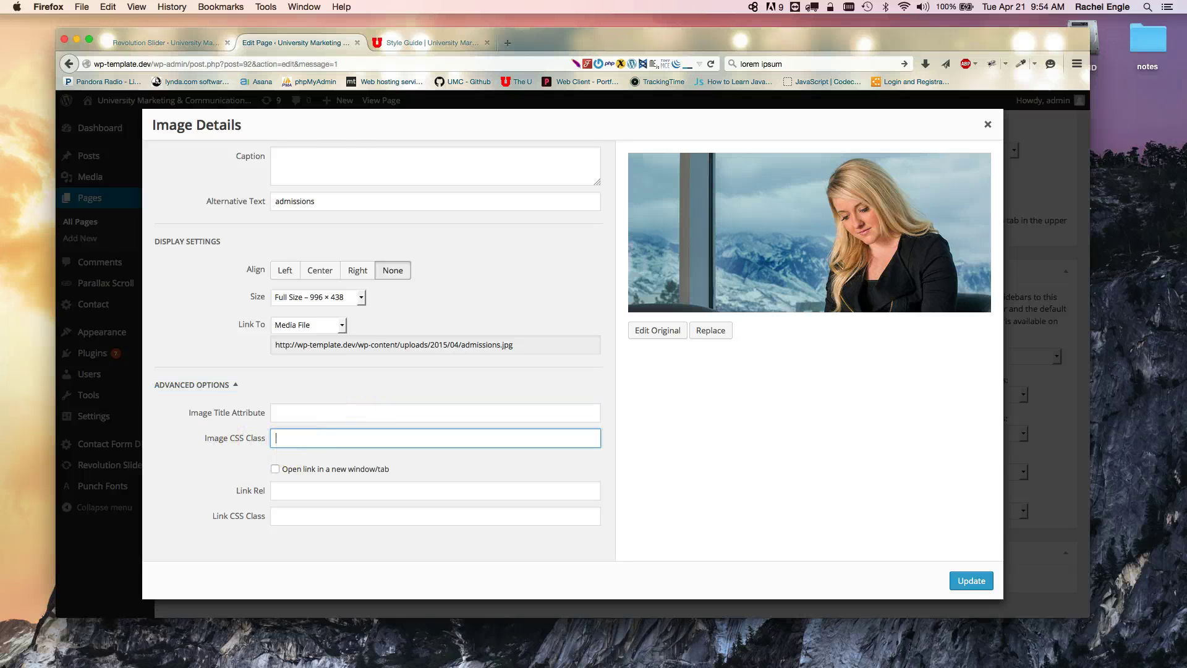
Step: Copy the class name light-gray-border from the Style Guide's Images section, set it as the image's CSS class, and update the image
click(435, 44)
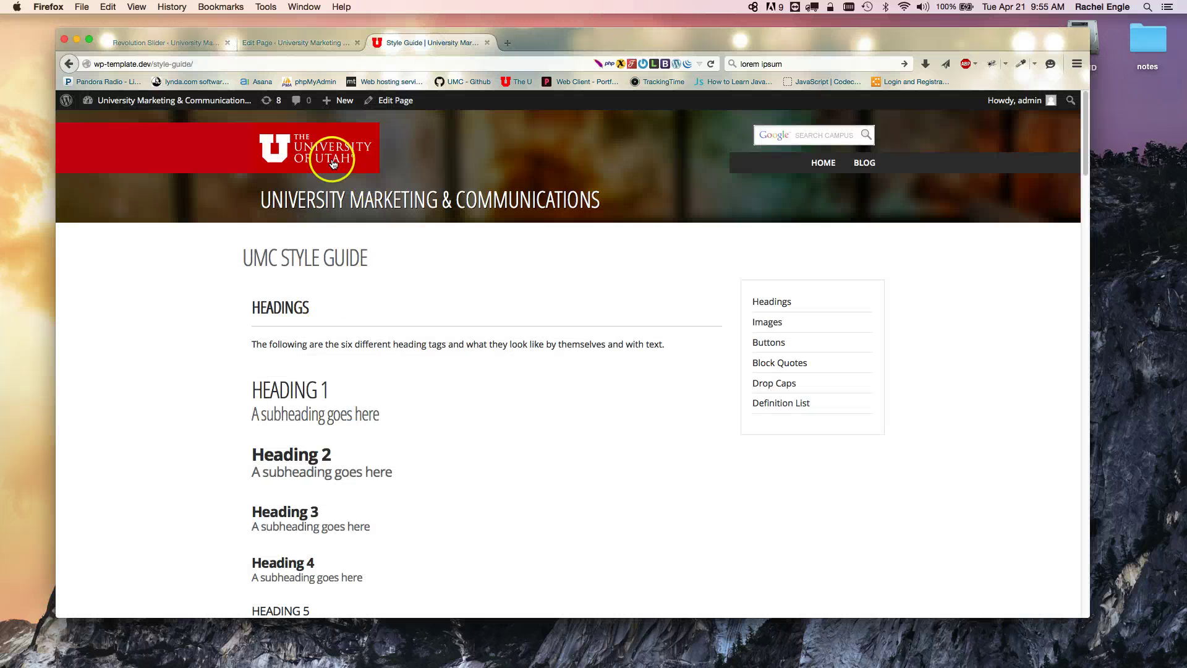
click(773, 303)
click(767, 183)
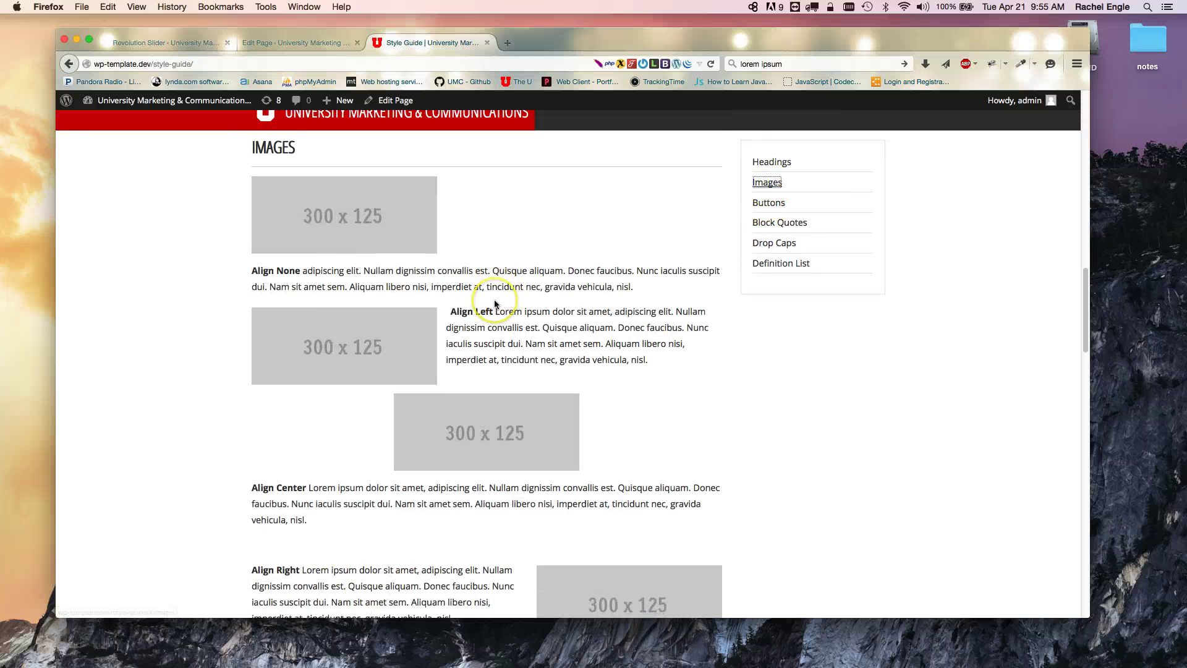
scroll(489, 299, down, 7)
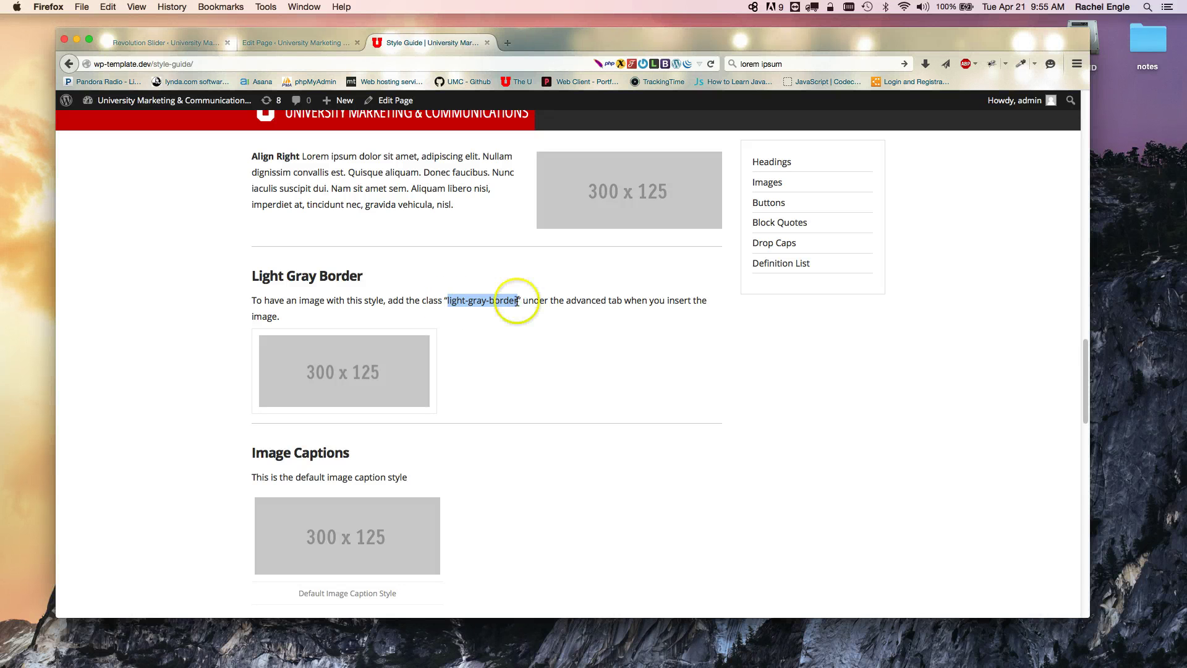
click(283, 39)
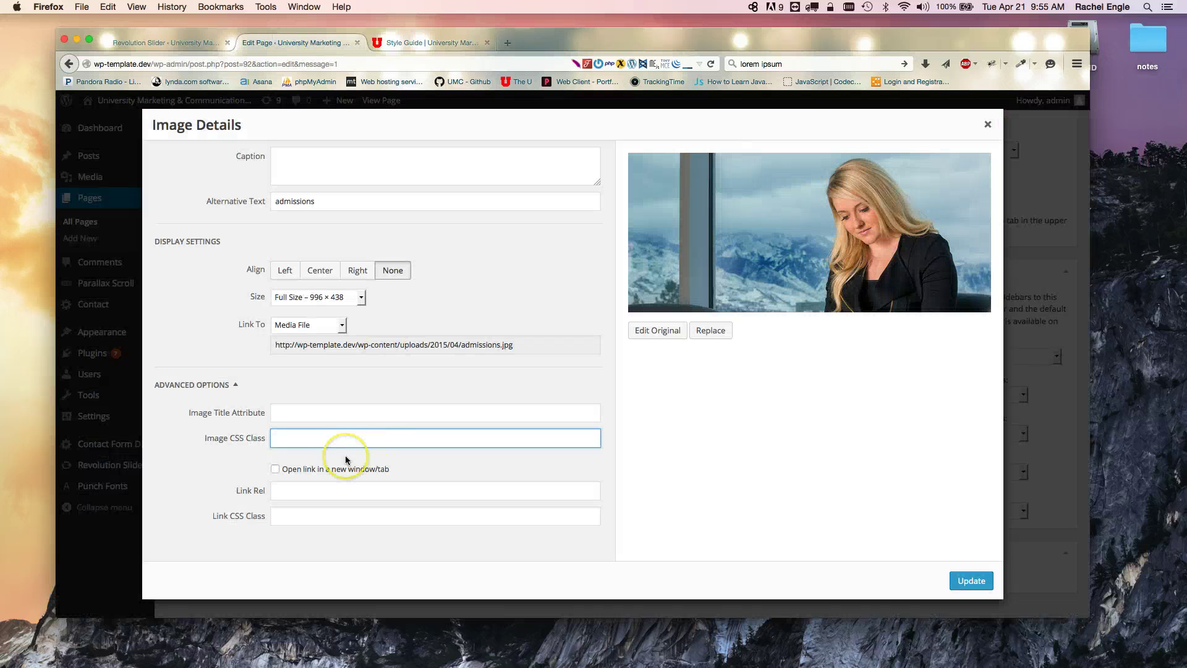
click(983, 584)
click(431, 271)
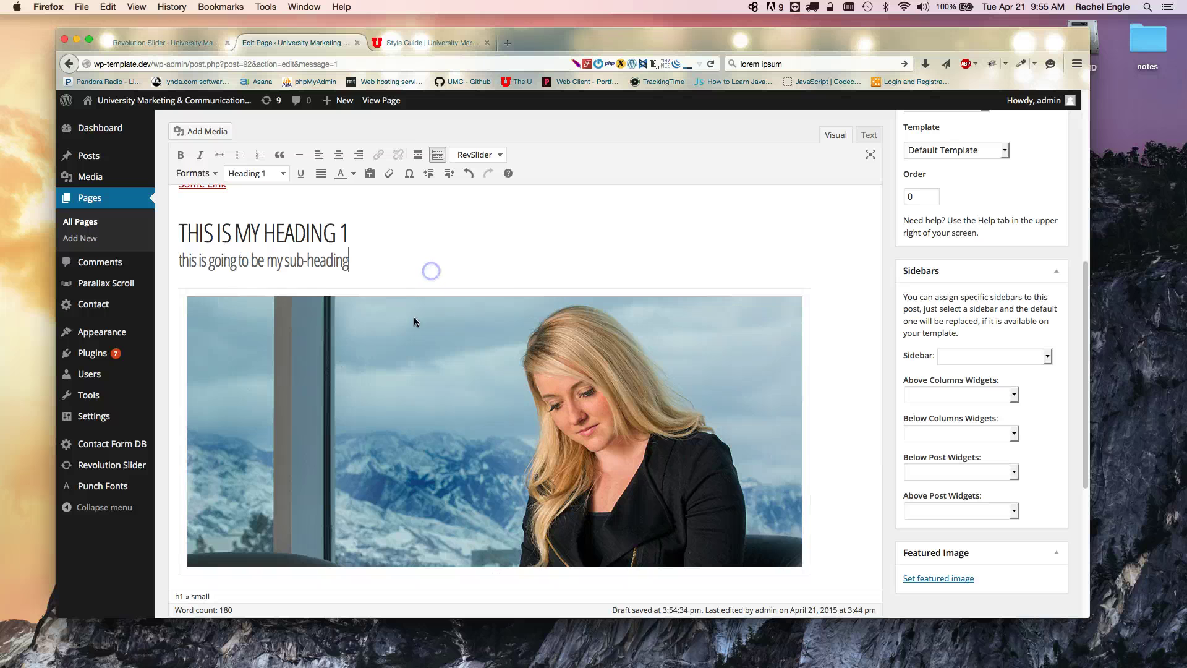
Step: Examine the border around the admissions image and the other styled content in the page editor
scroll(415, 322, down, 3)
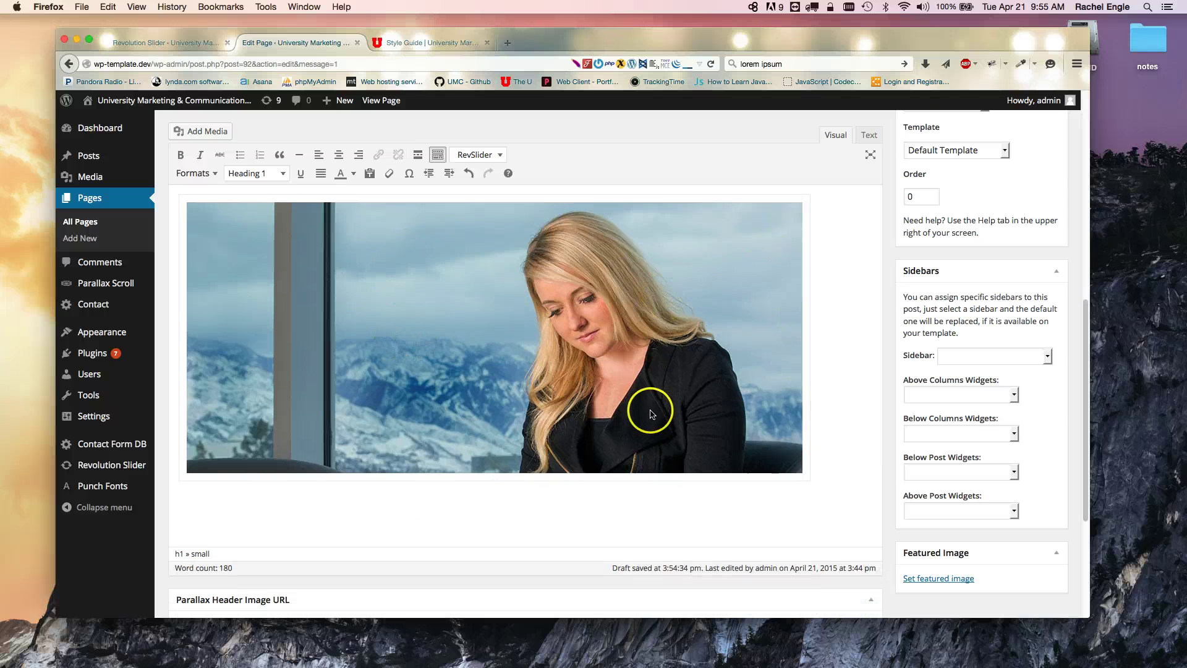
scroll(397, 416, up, 4)
scroll(832, 415, down, 6)
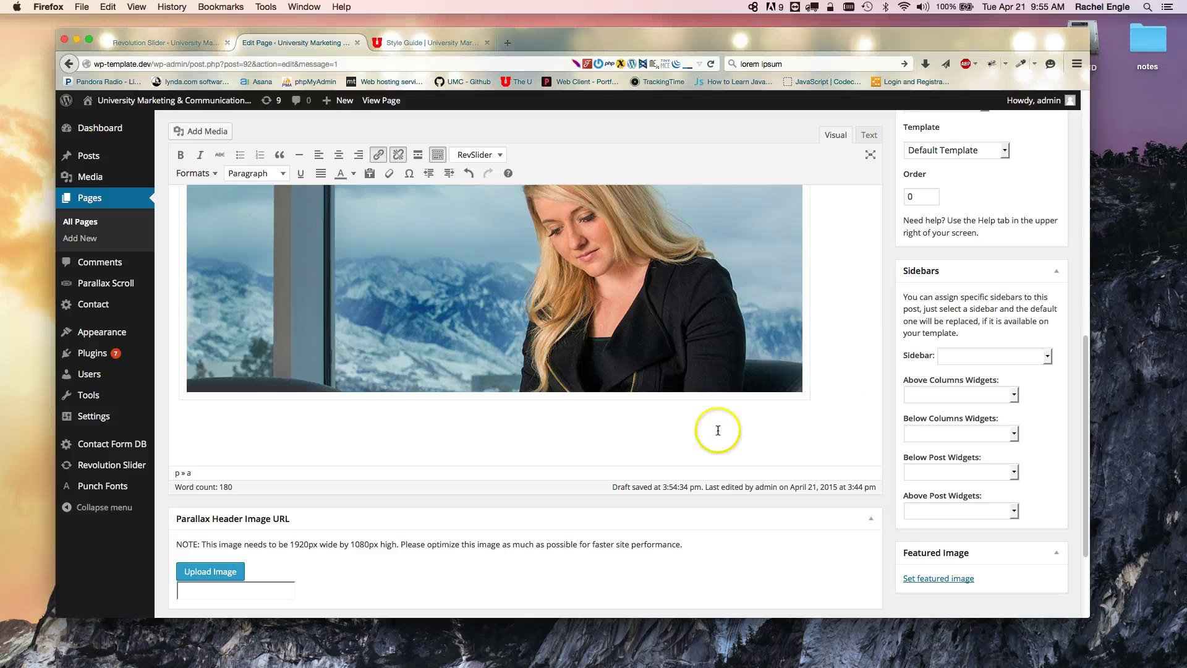
scroll(718, 430, up, 5)
scroll(717, 435, up, 4)
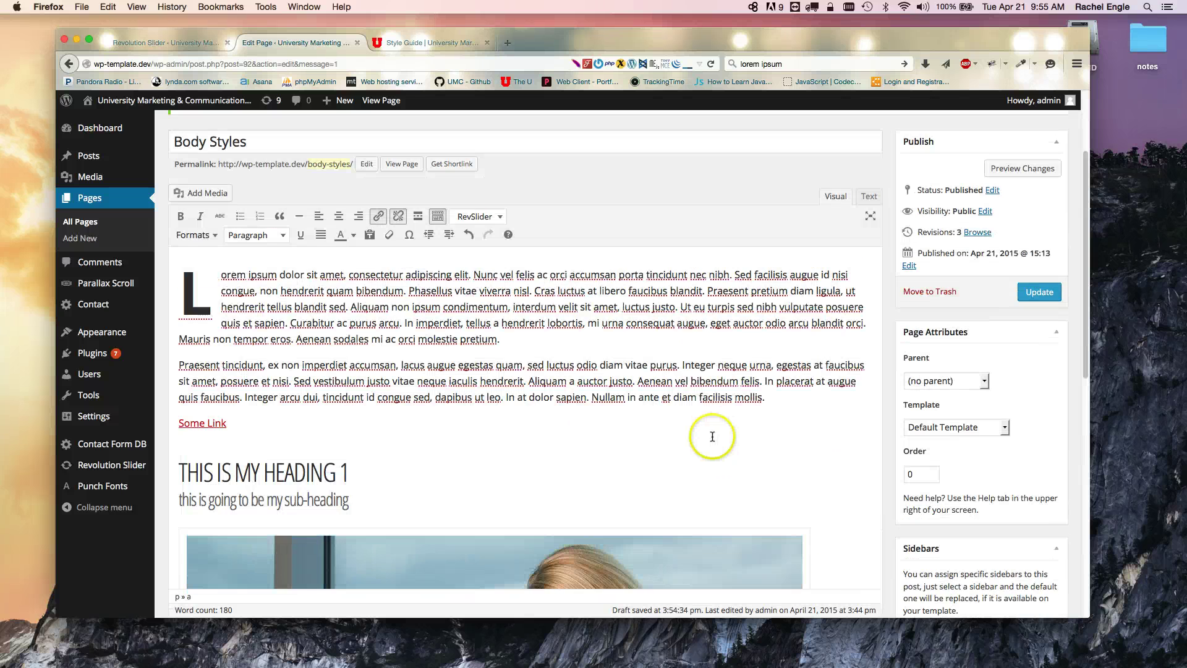
scroll(709, 438, down, 6)
scroll(692, 440, down, 4)
scroll(689, 442, up, 7)
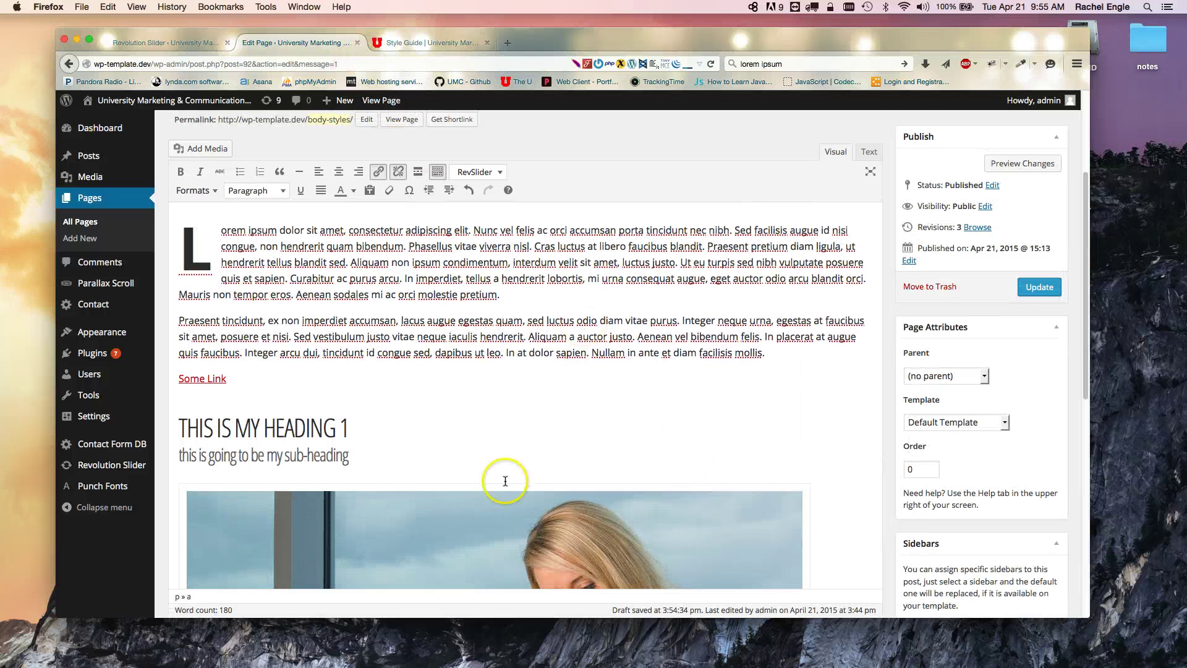
scroll(503, 480, up, 3)
Step: Examine the Style Guide's image, button, block quote, drop cap and definition list samples
click(425, 38)
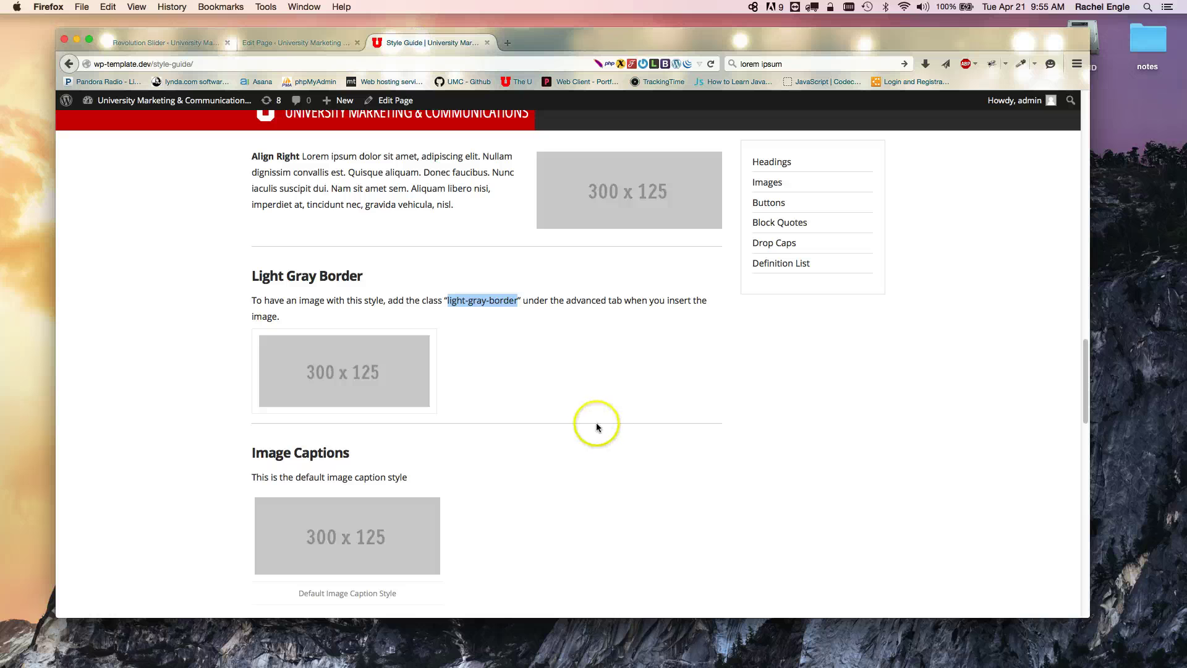
click(914, 376)
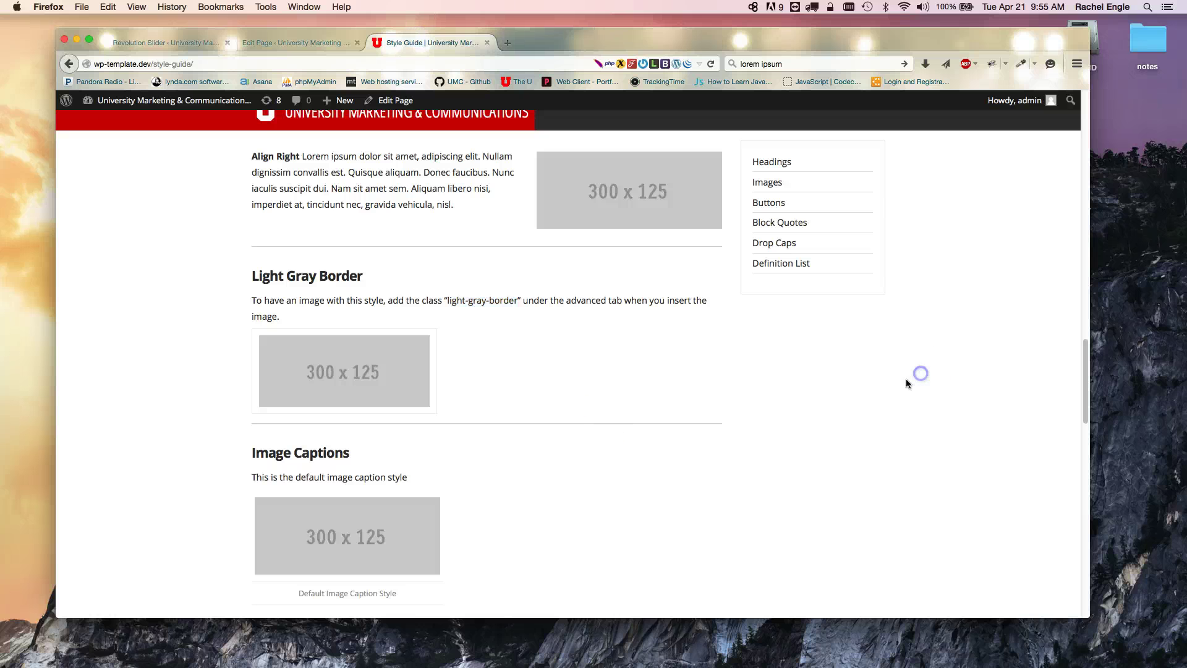
scroll(778, 414, down, 10)
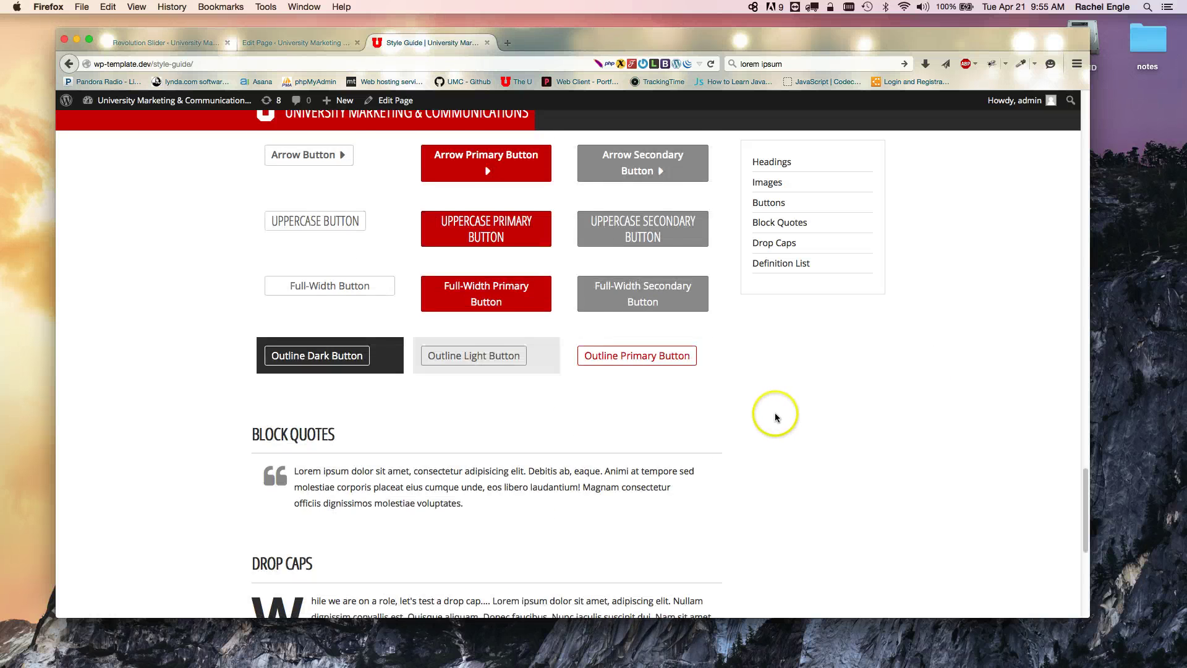
scroll(775, 413, up, 3)
scroll(705, 421, down, 2)
scroll(729, 456, down, 8)
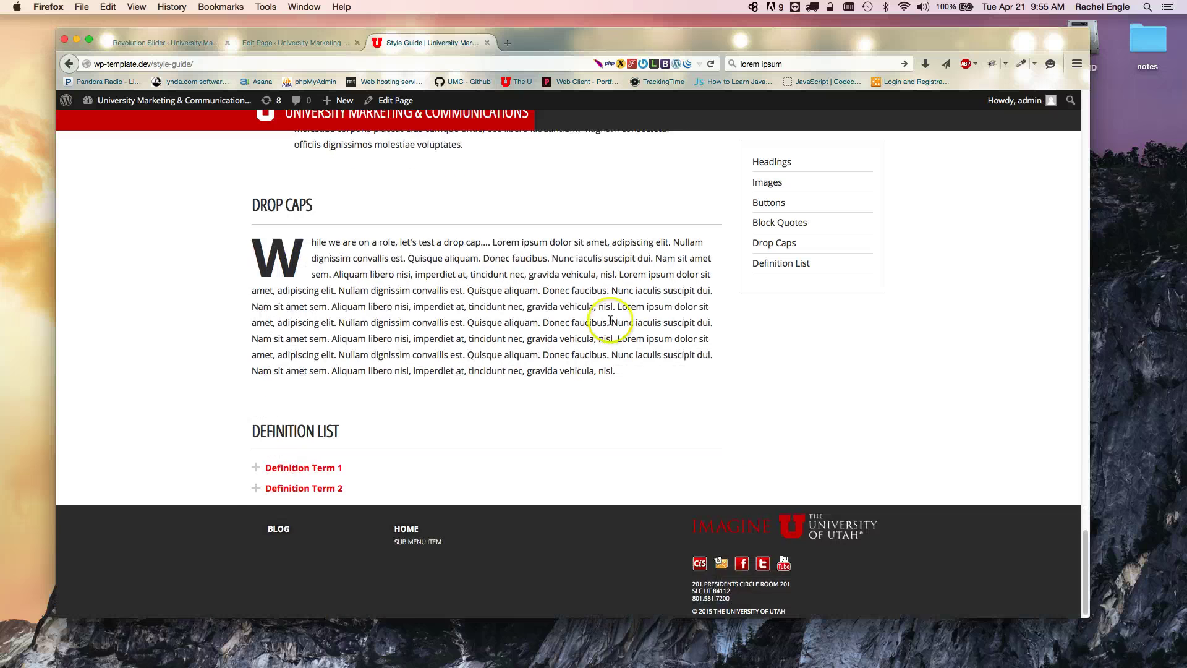
scroll(614, 313, up, 5)
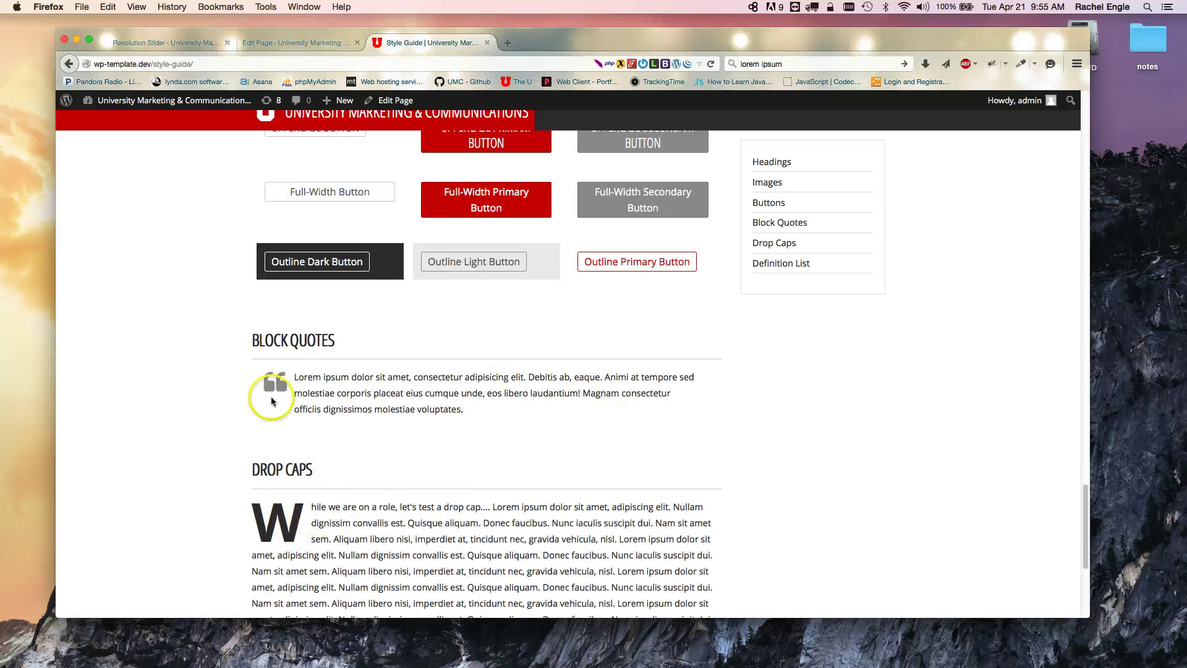
Step: In the Body Styles page editor, format the second paragraph, beginning "Praesent tincidunt", as a block quote
click(298, 51)
scroll(530, 396, down, 12)
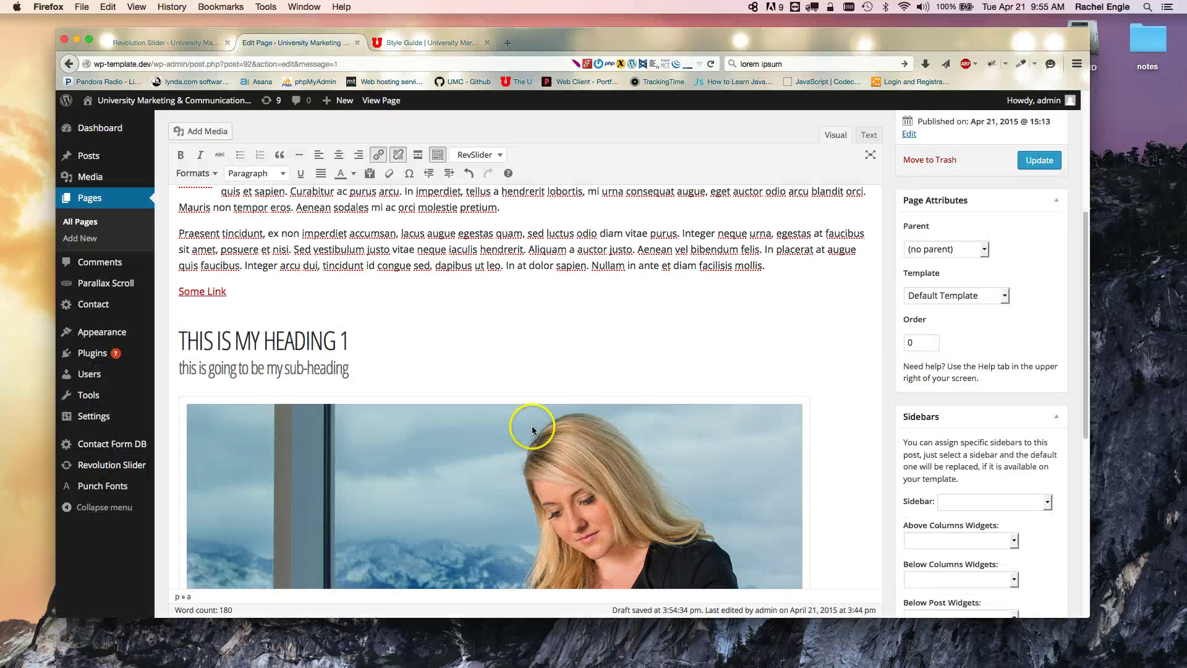
click(282, 303)
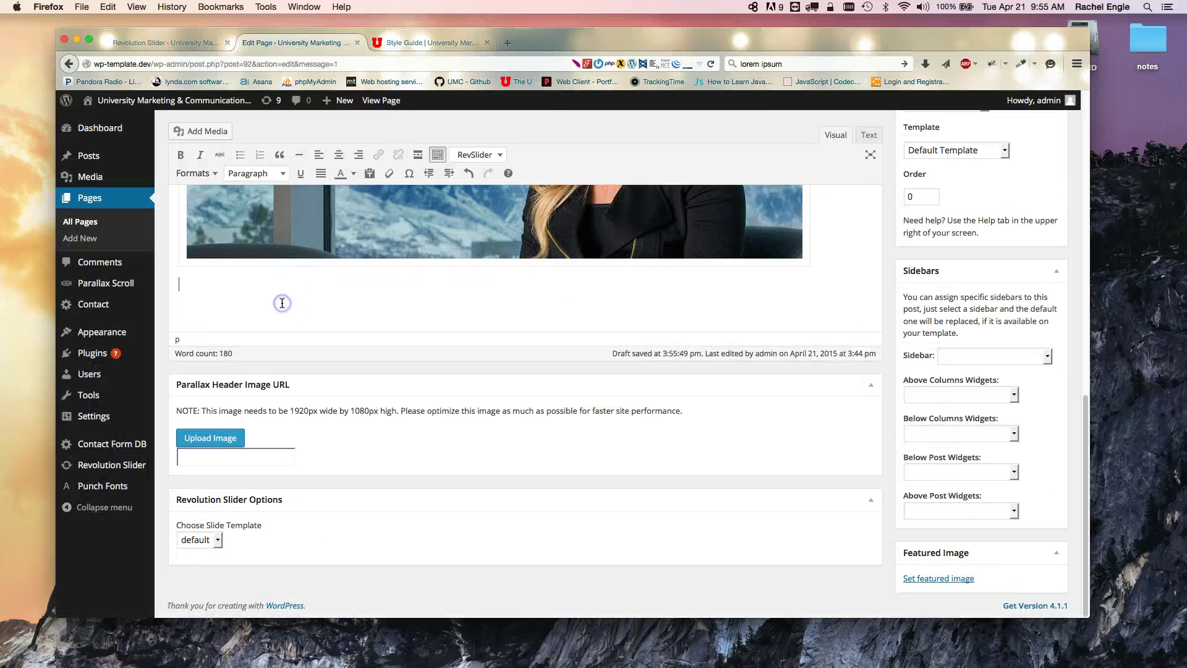
scroll(284, 311, up, 10)
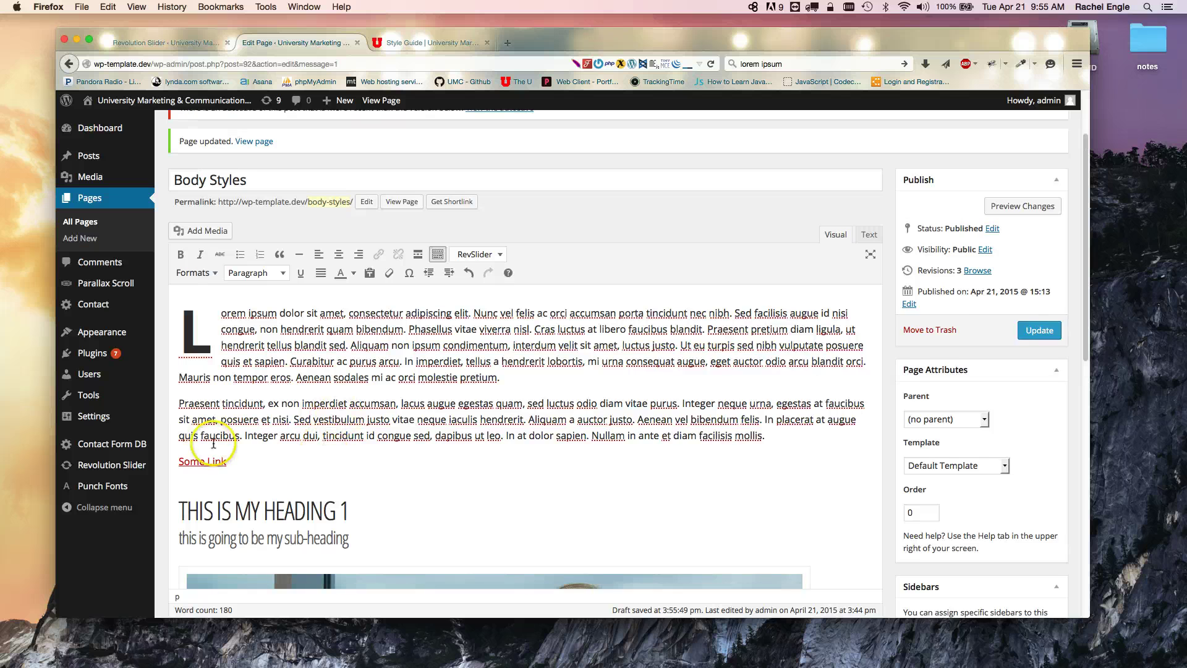
drag(780, 439, 124, 405)
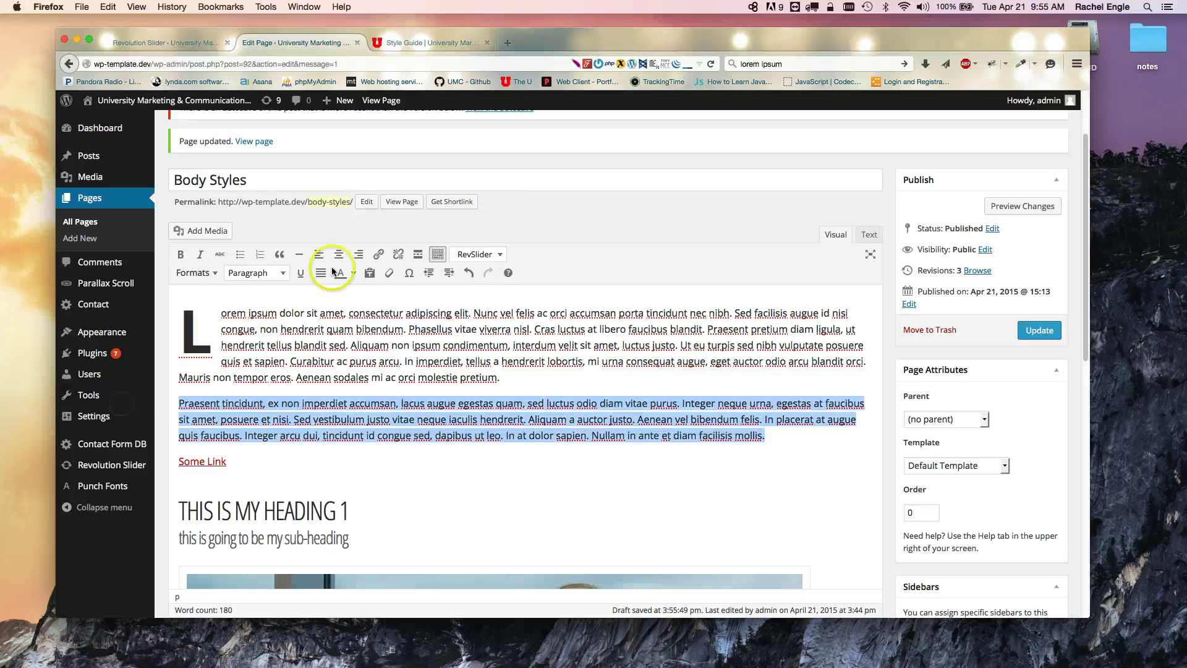
click(280, 256)
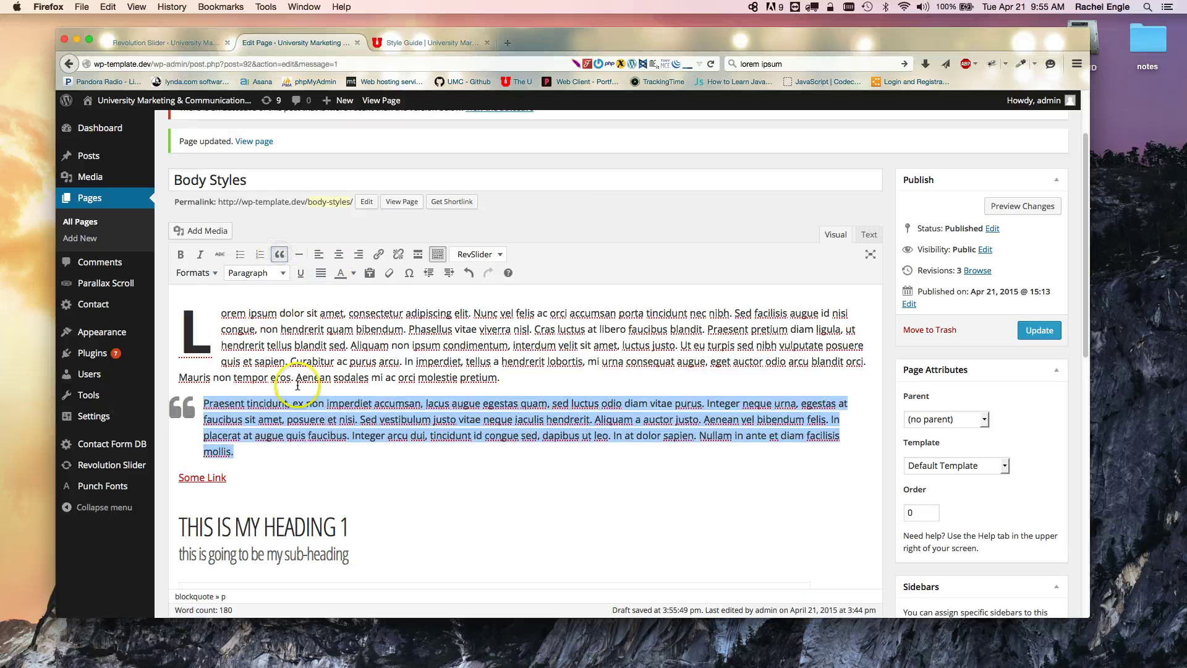
click(267, 429)
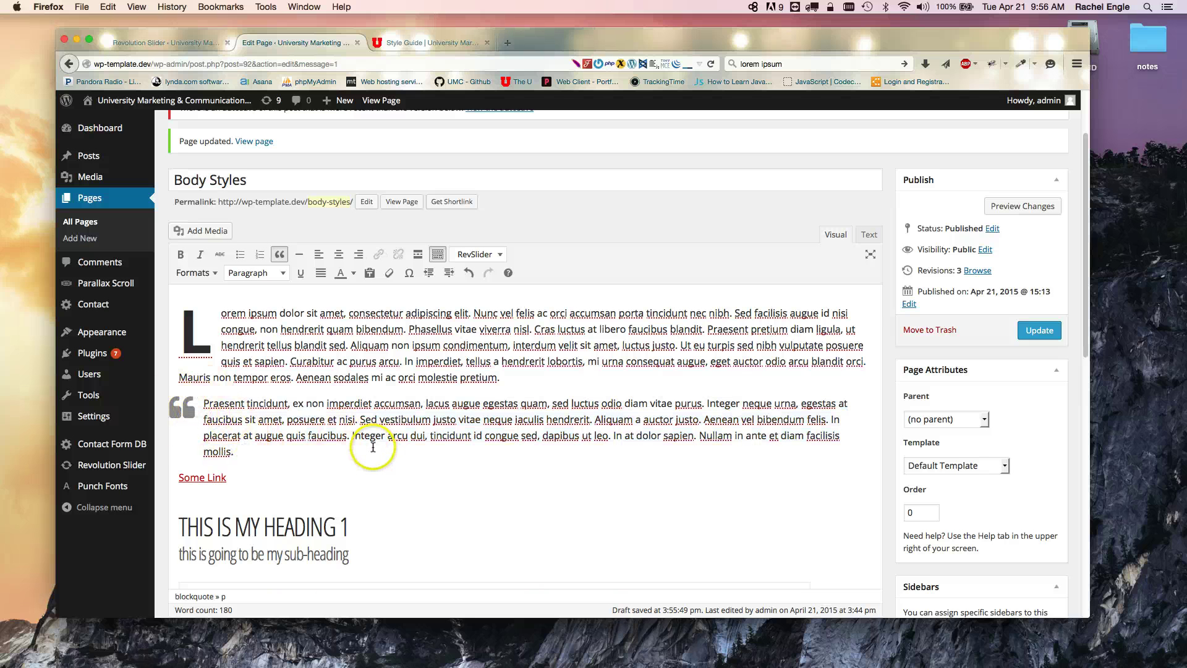
Step: Update the Body Styles page and view it on the site, checking the drop cap, block quote, sub-heading and bordered image
scroll(373, 447, down, 1)
click(1045, 293)
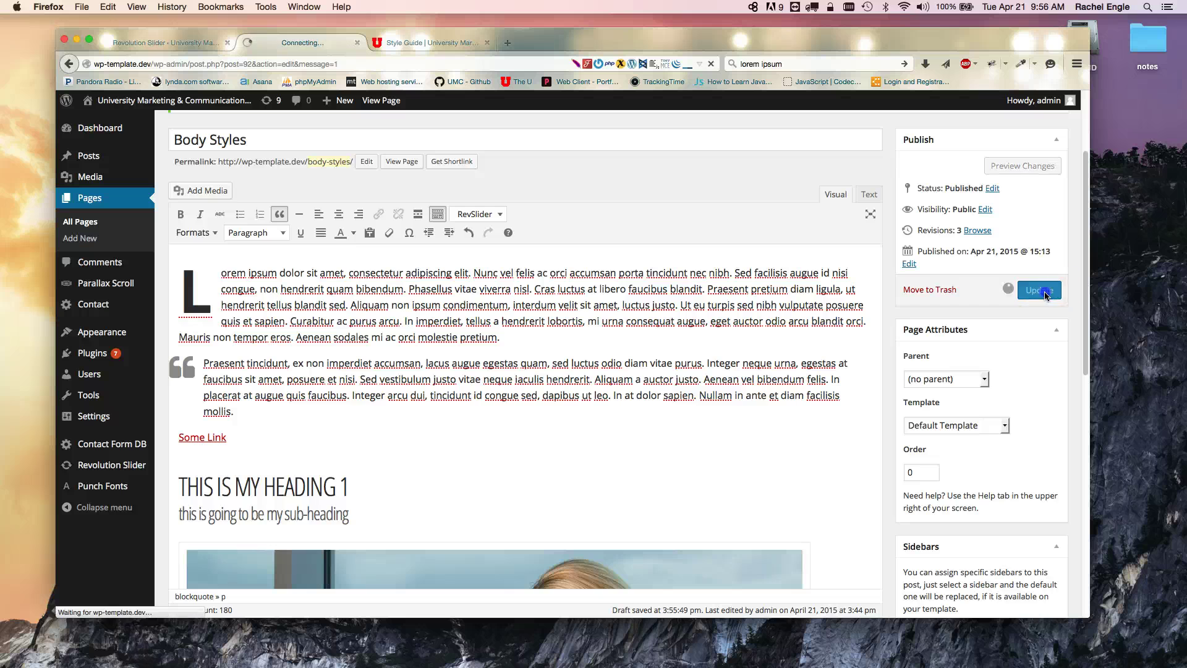
click(383, 101)
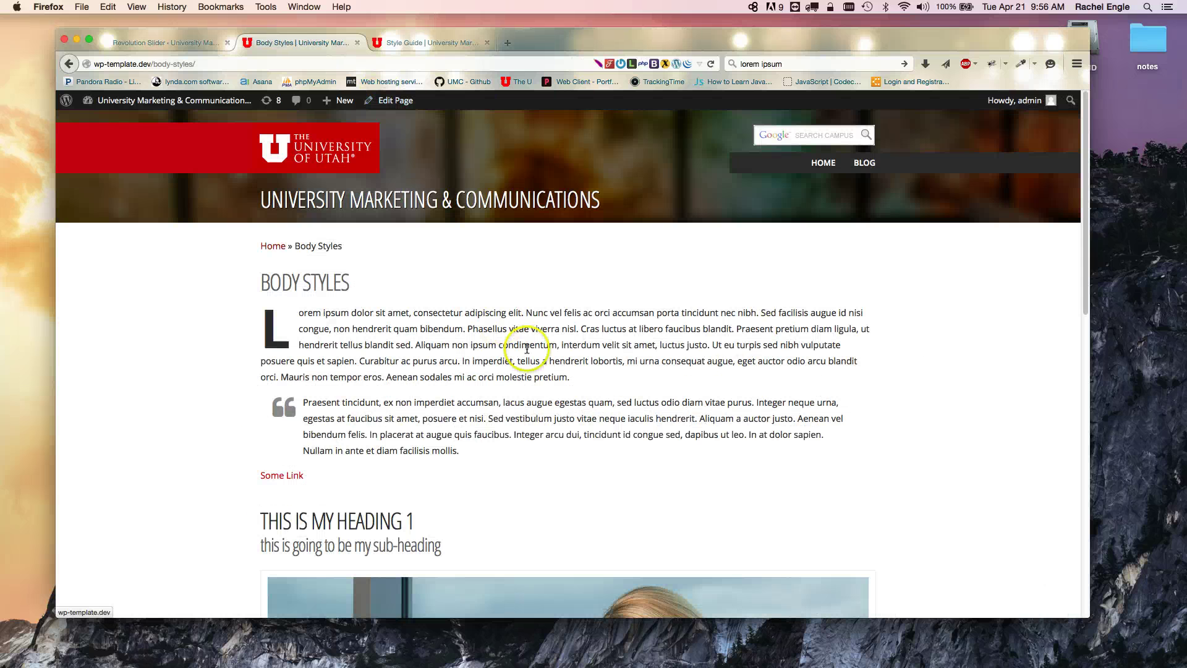
scroll(629, 381, down, 2)
scroll(629, 381, down, 6)
scroll(629, 382, up, 4)
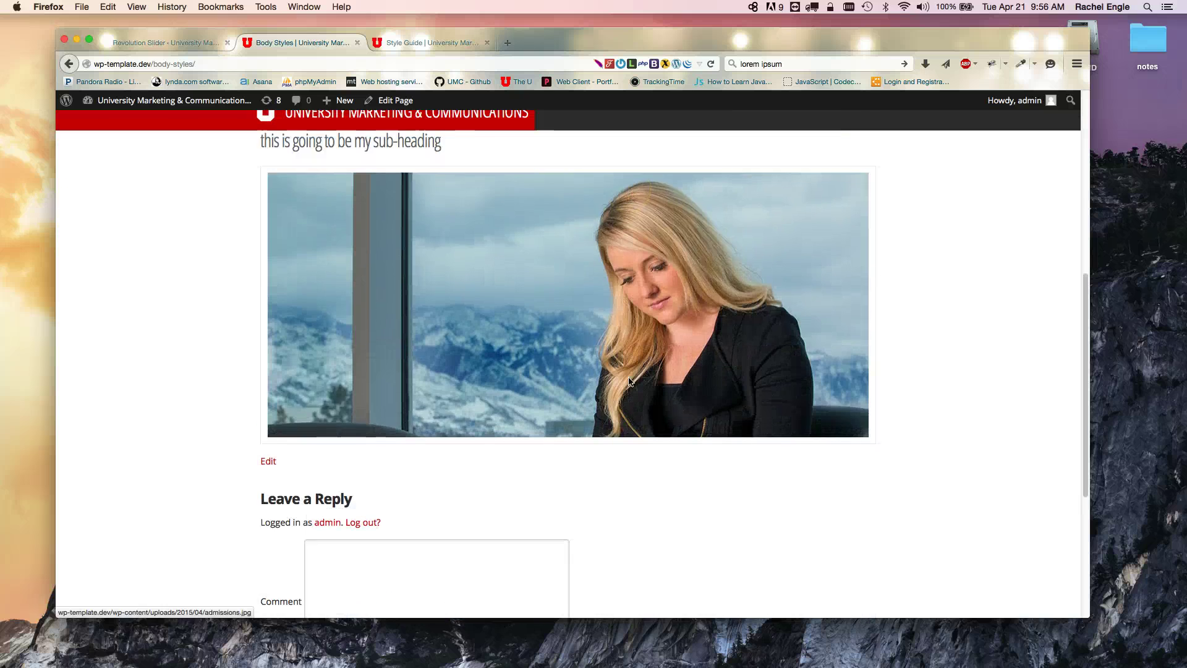
scroll(612, 379, up, 3)
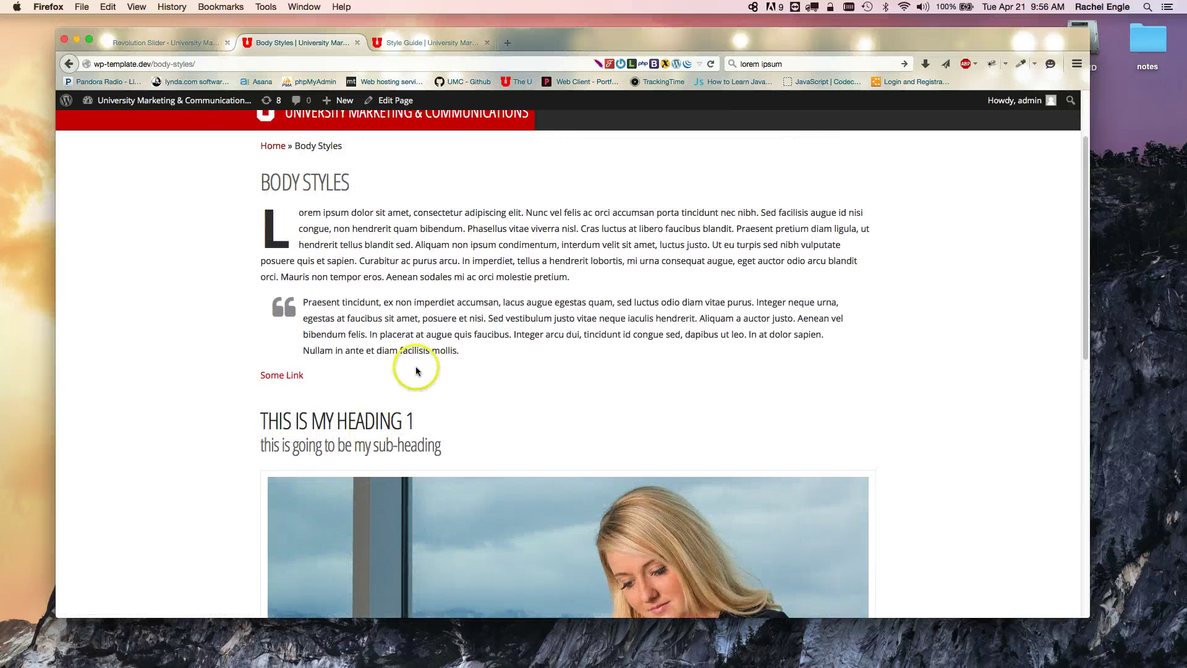
scroll(412, 374, up, 5)
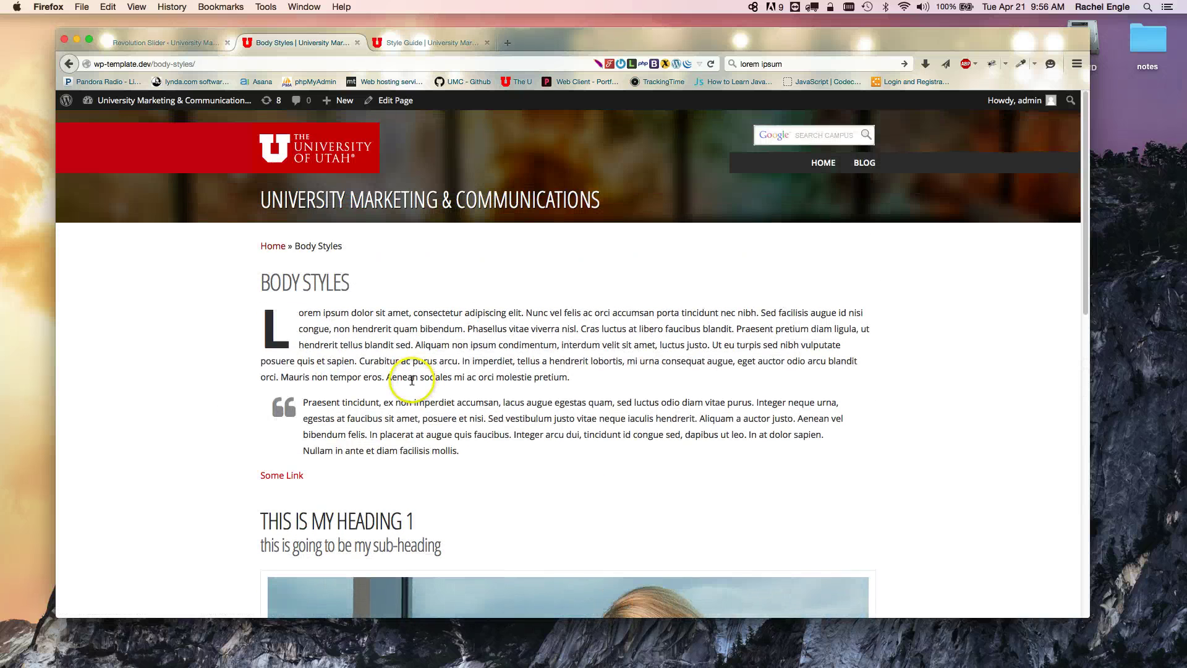
Step: Review the whole Style Guide page, from the heading samples through the buttons and drop caps to the definition list
click(421, 43)
scroll(512, 445, up, 8)
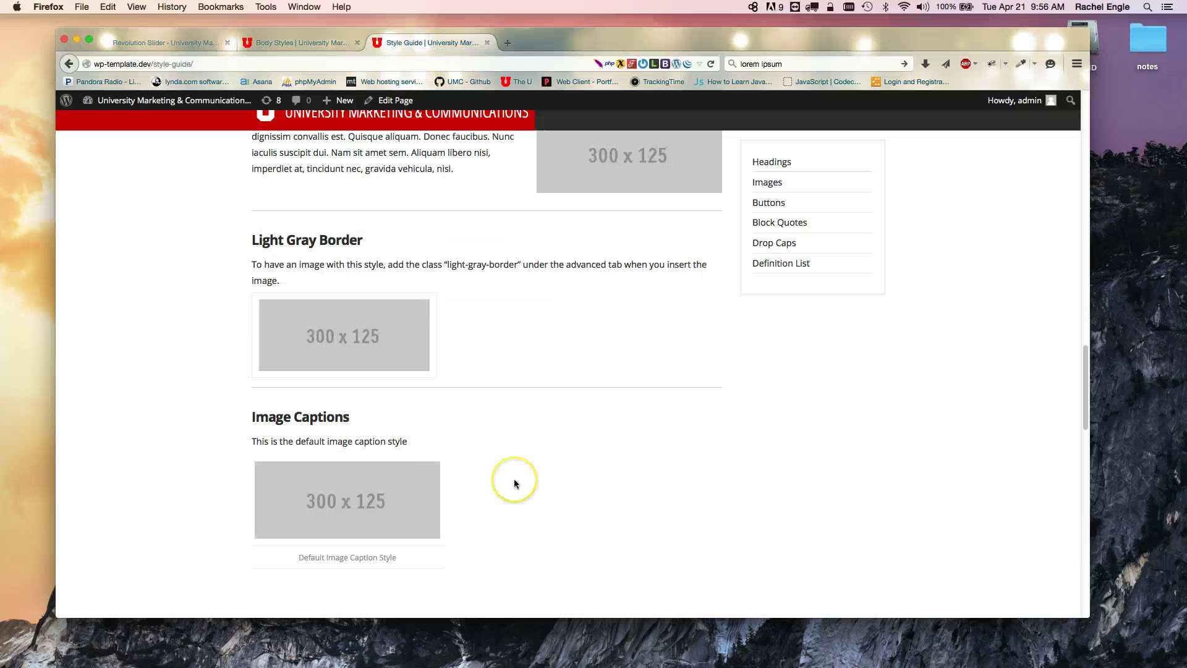
scroll(514, 483, up, 15)
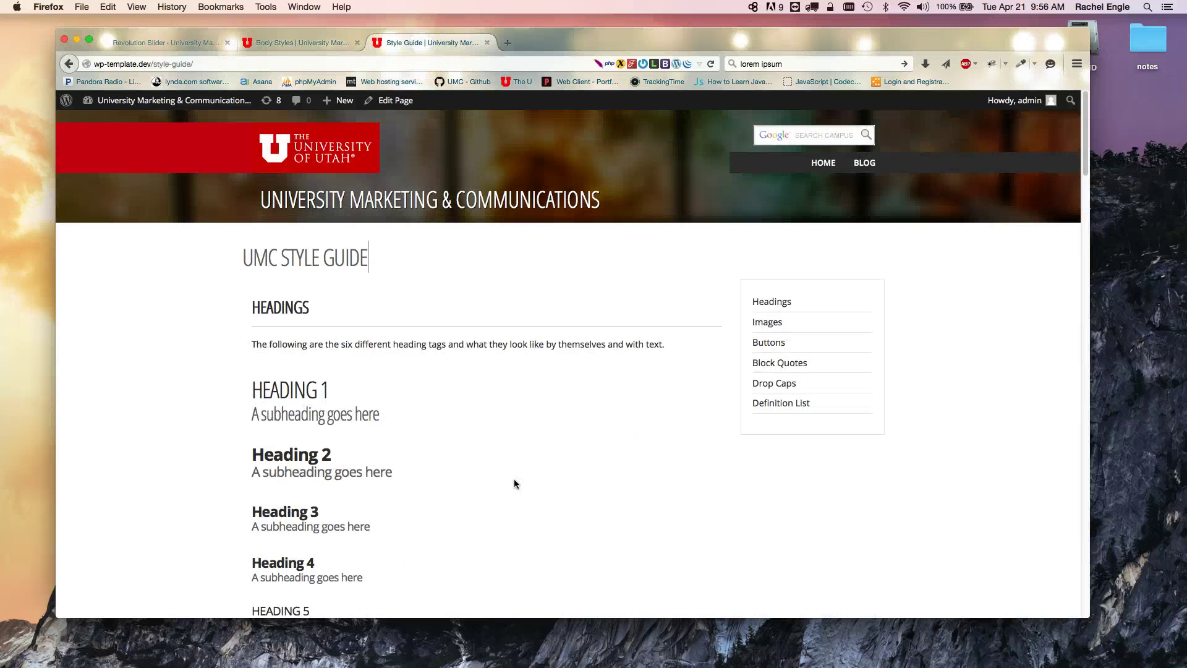
scroll(514, 483, down, 20)
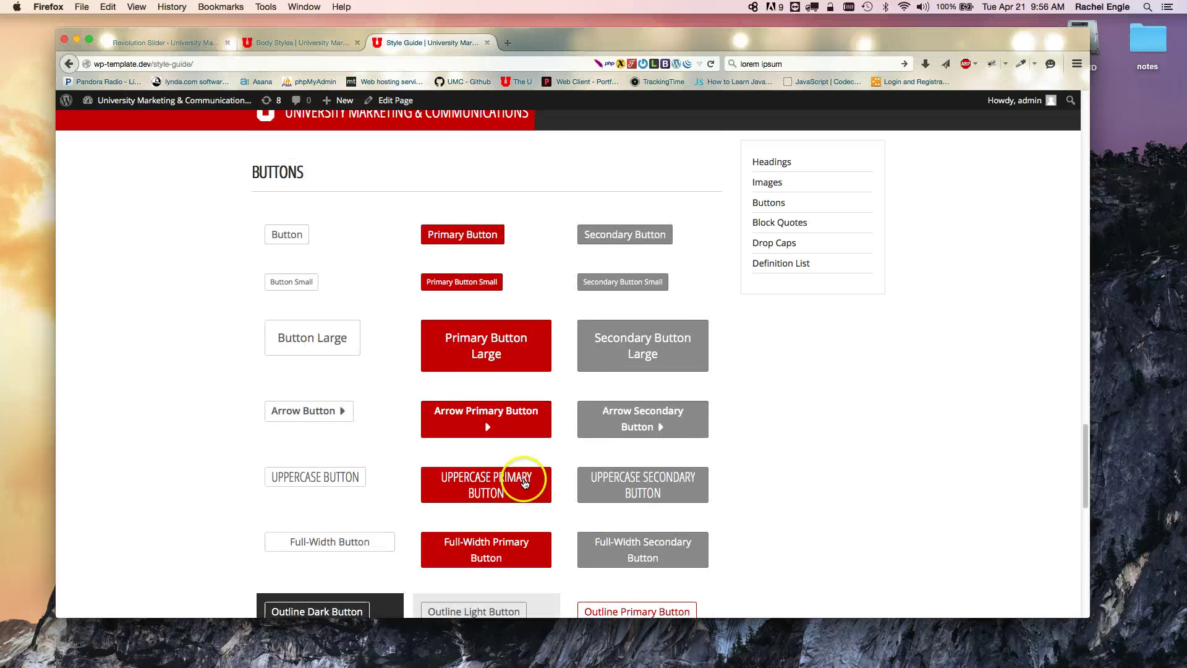
scroll(523, 482, down, 10)
click(333, 418)
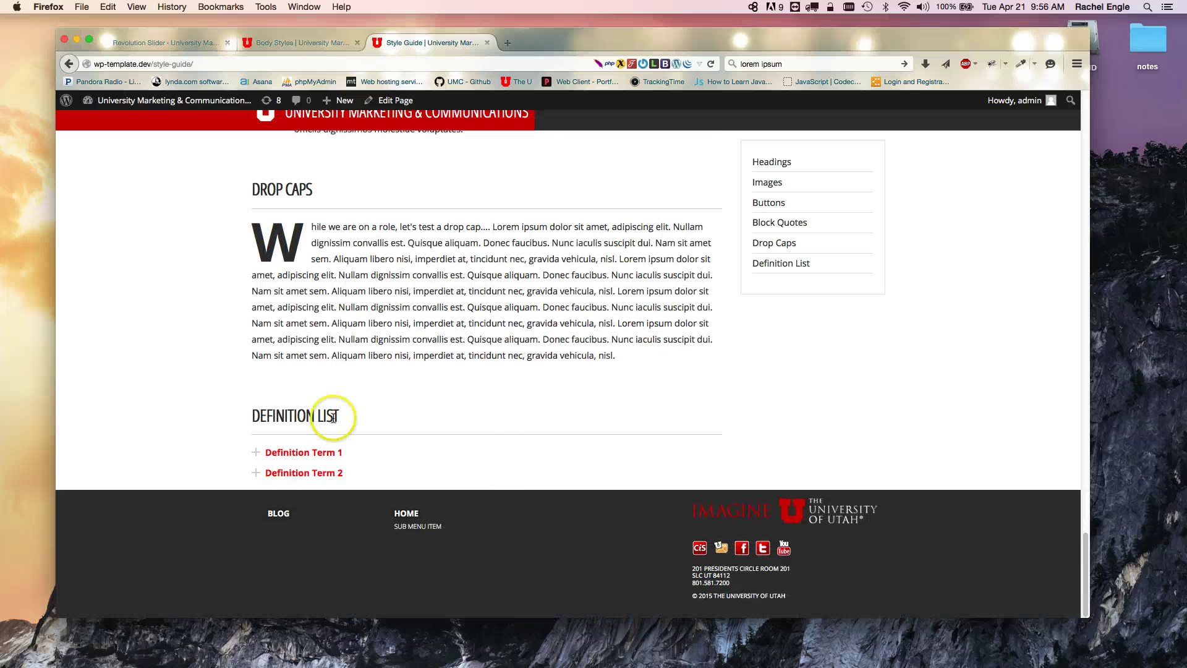
scroll(340, 429, up, 5)
scroll(341, 430, down, 5)
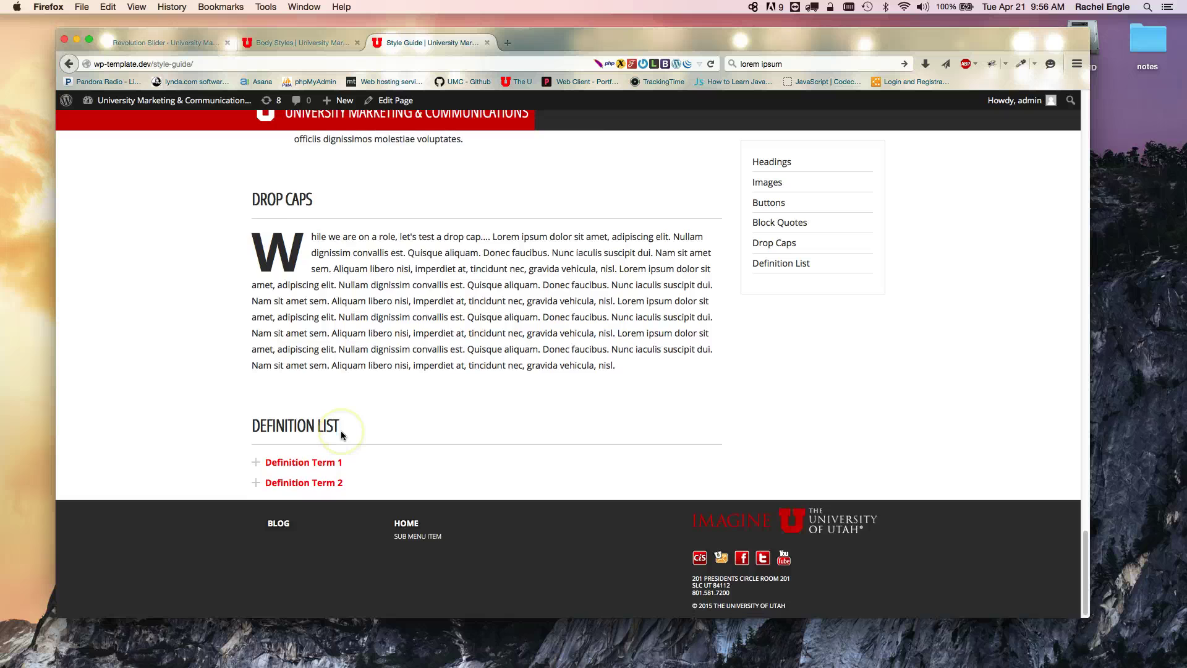
scroll(340, 427, up, 15)
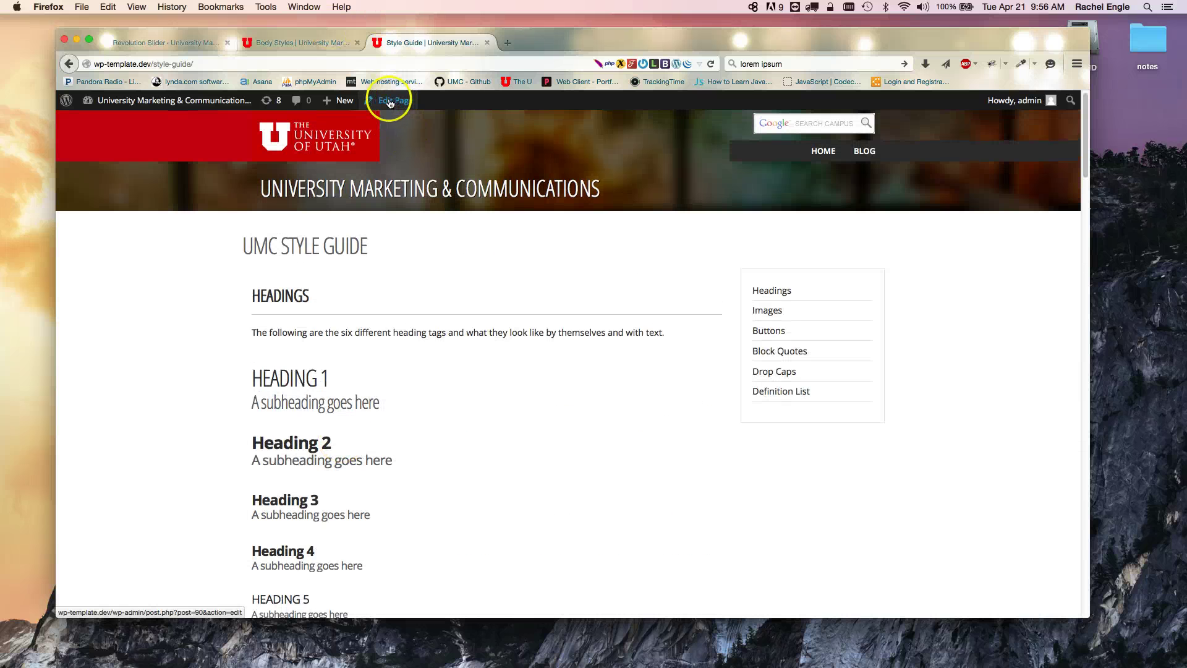
Step: Open the Style Guide page for editing, reopen it from the list of all pages, and inspect its content area
click(392, 101)
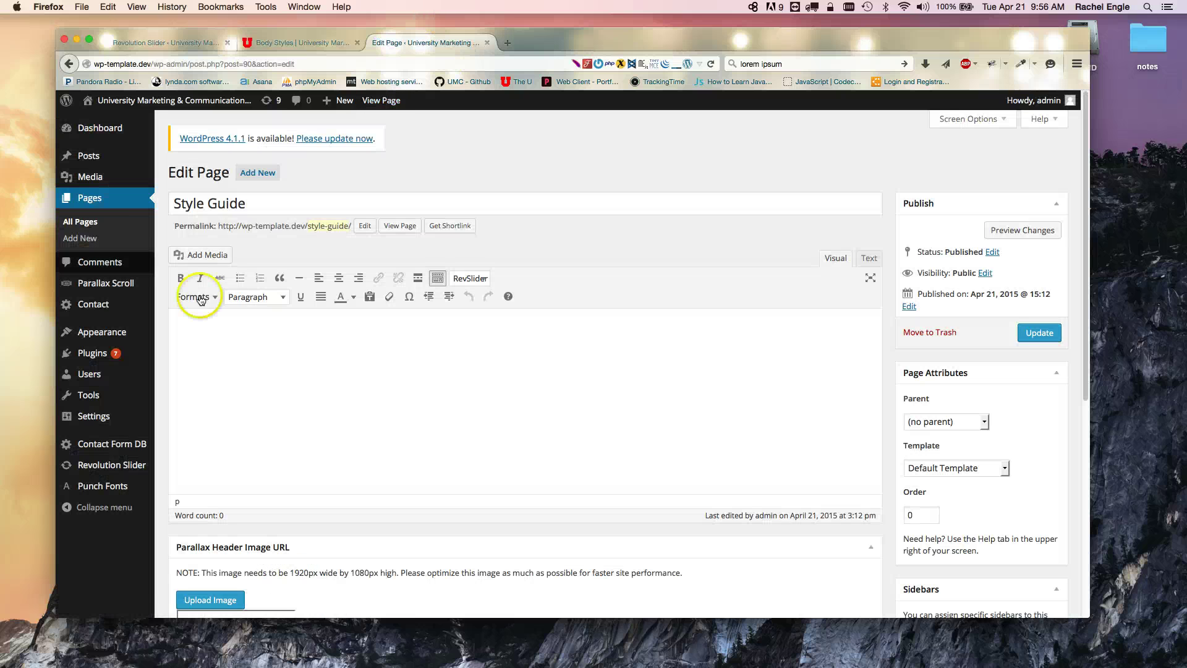
click(87, 197)
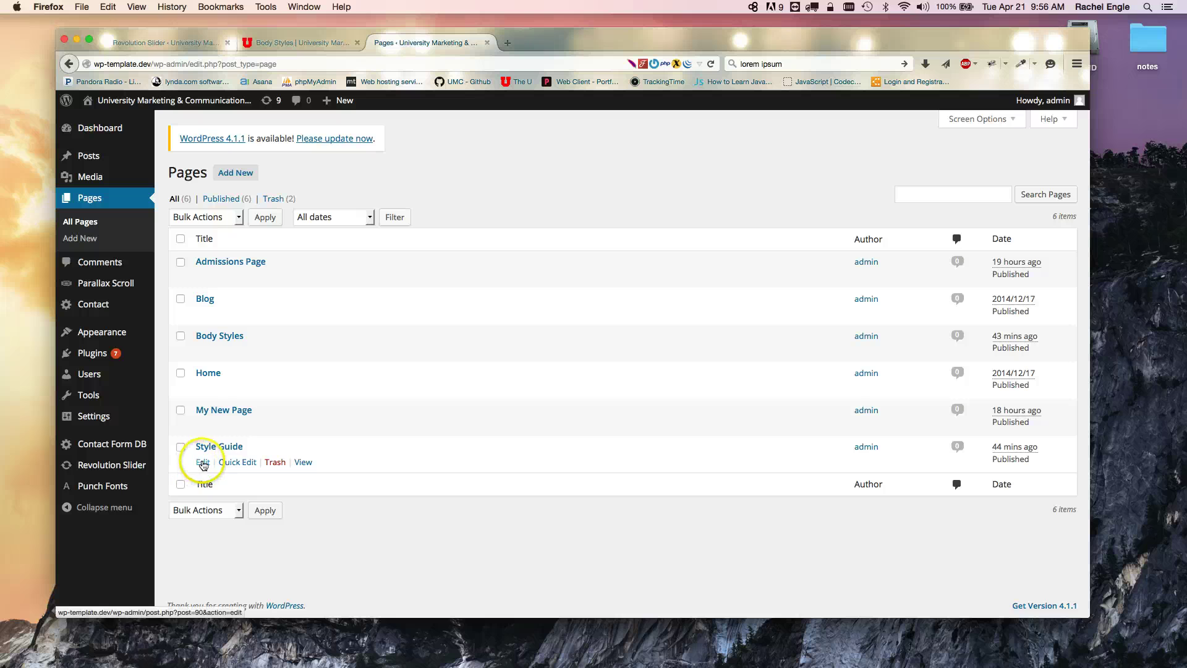
click(203, 461)
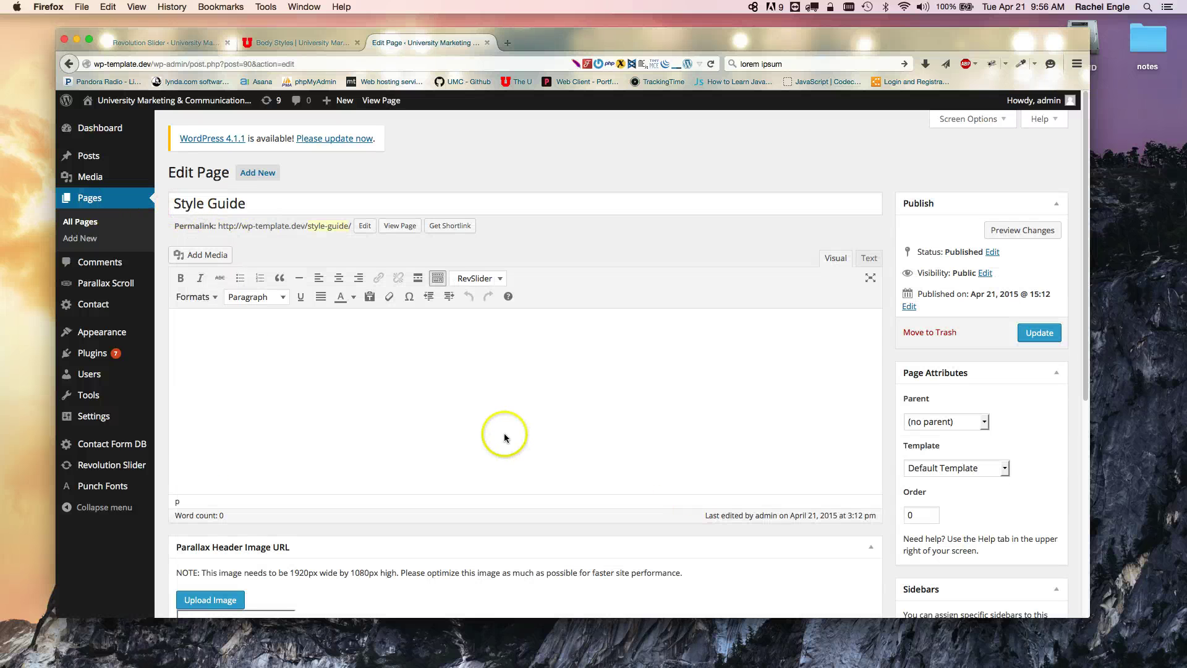
scroll(506, 458, down, 5)
scroll(510, 507, up, 5)
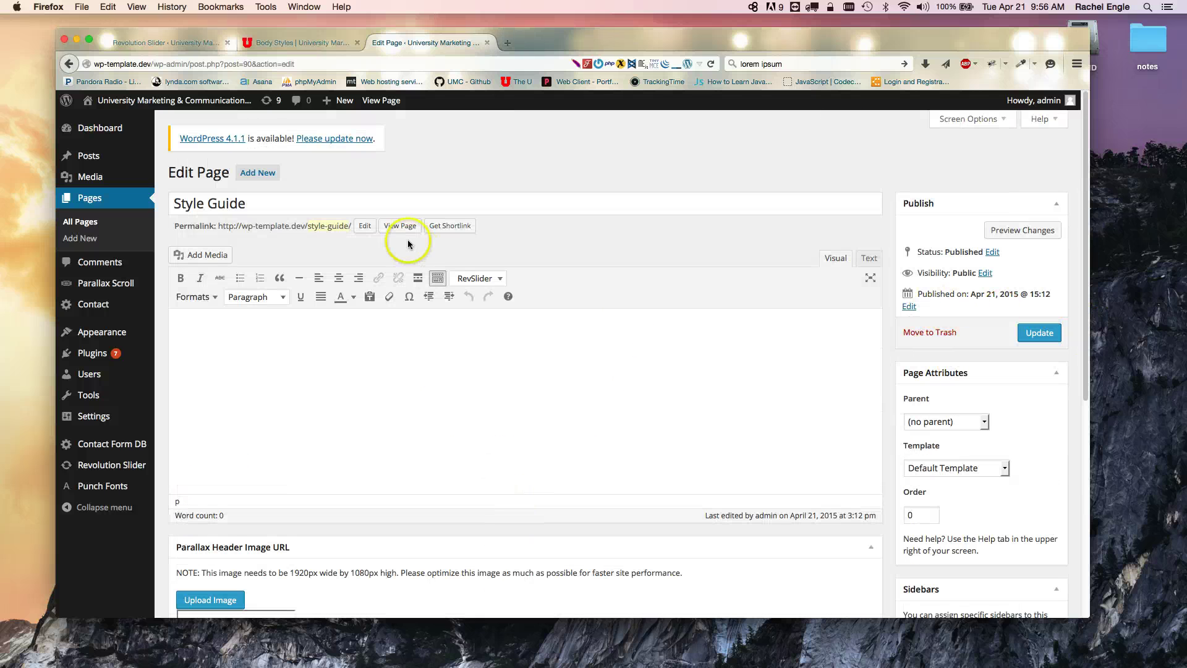
Step: View the Style Guide on the site and examine its image alignment, border and caption samples, buttons, drop caps and definition list
click(394, 228)
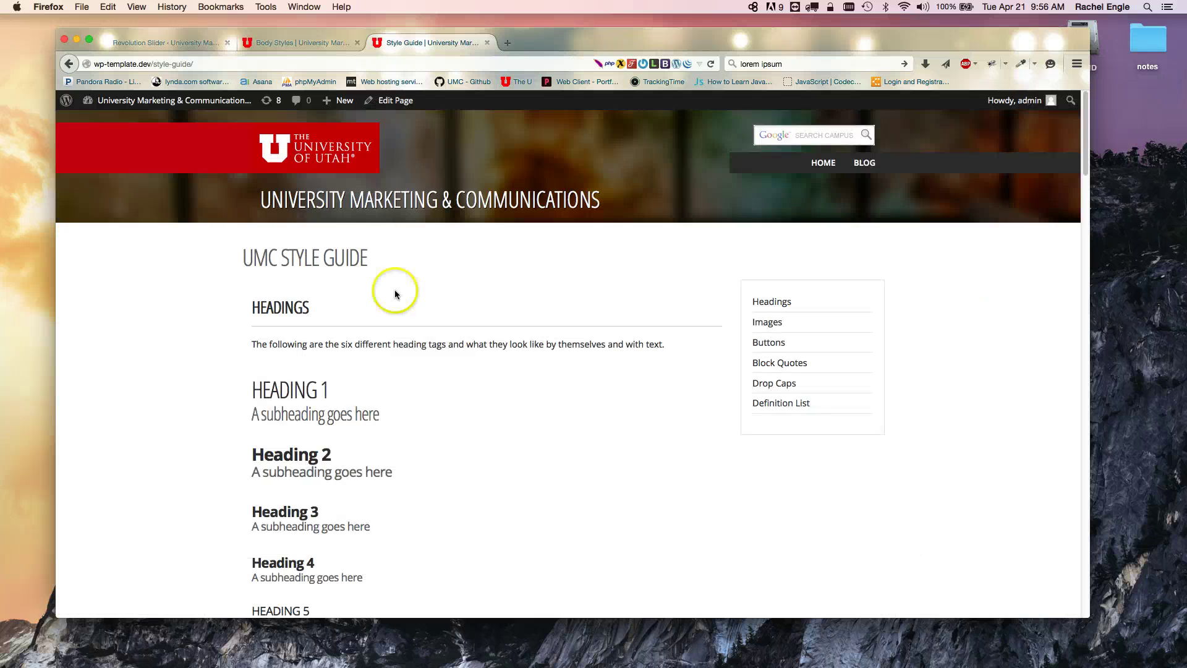
scroll(402, 321, down, 10)
scroll(411, 344, down, 10)
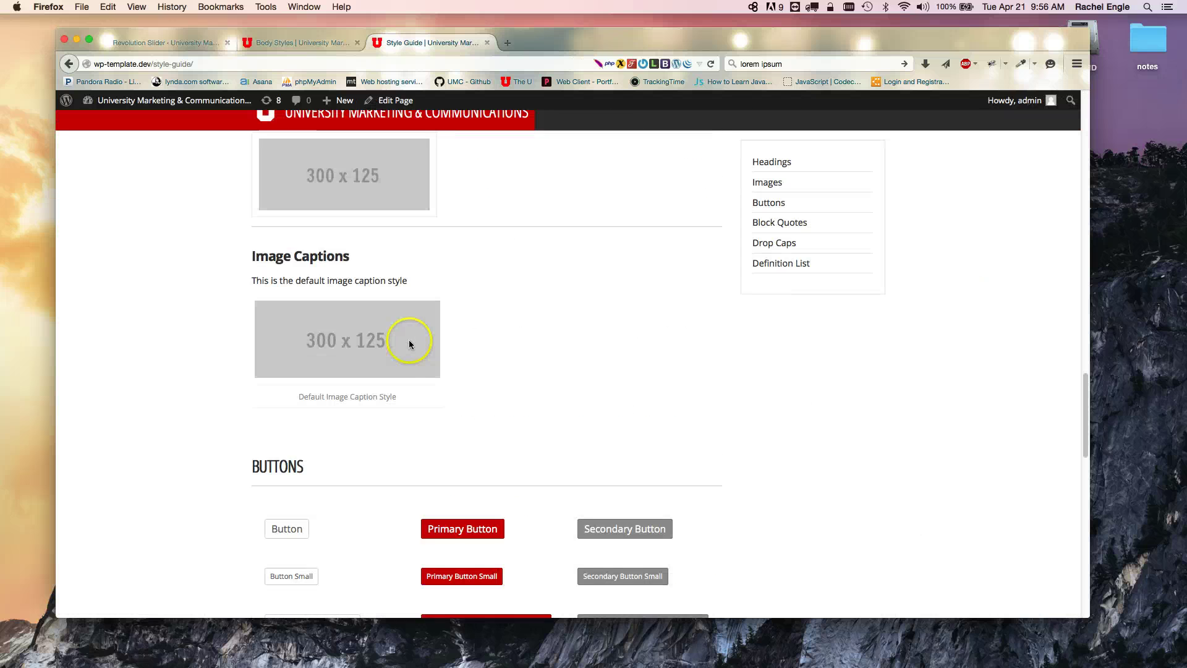
scroll(410, 344, up, 6)
scroll(408, 344, down, 3)
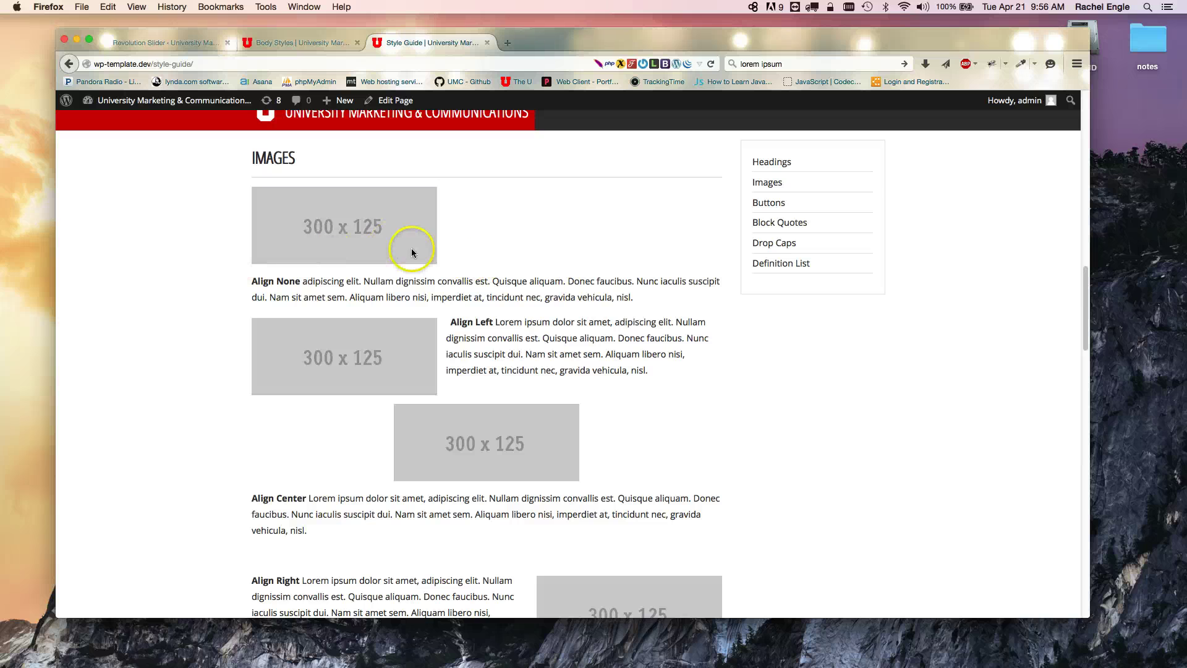
scroll(261, 246, down, 3)
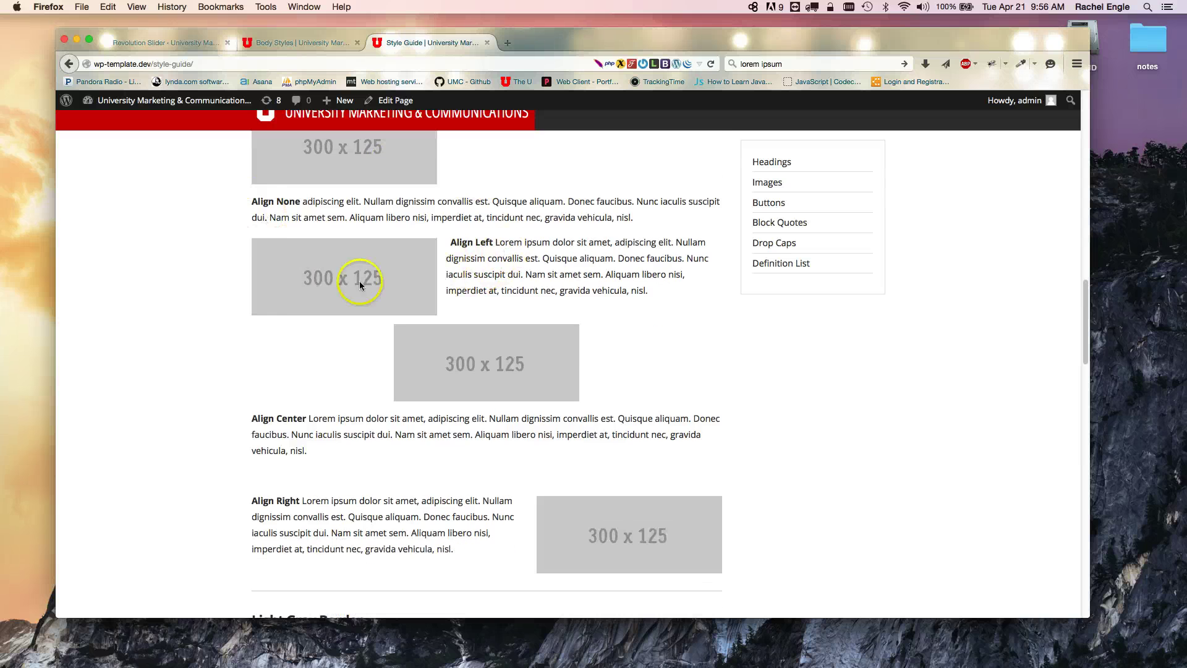
scroll(392, 307, down, 6)
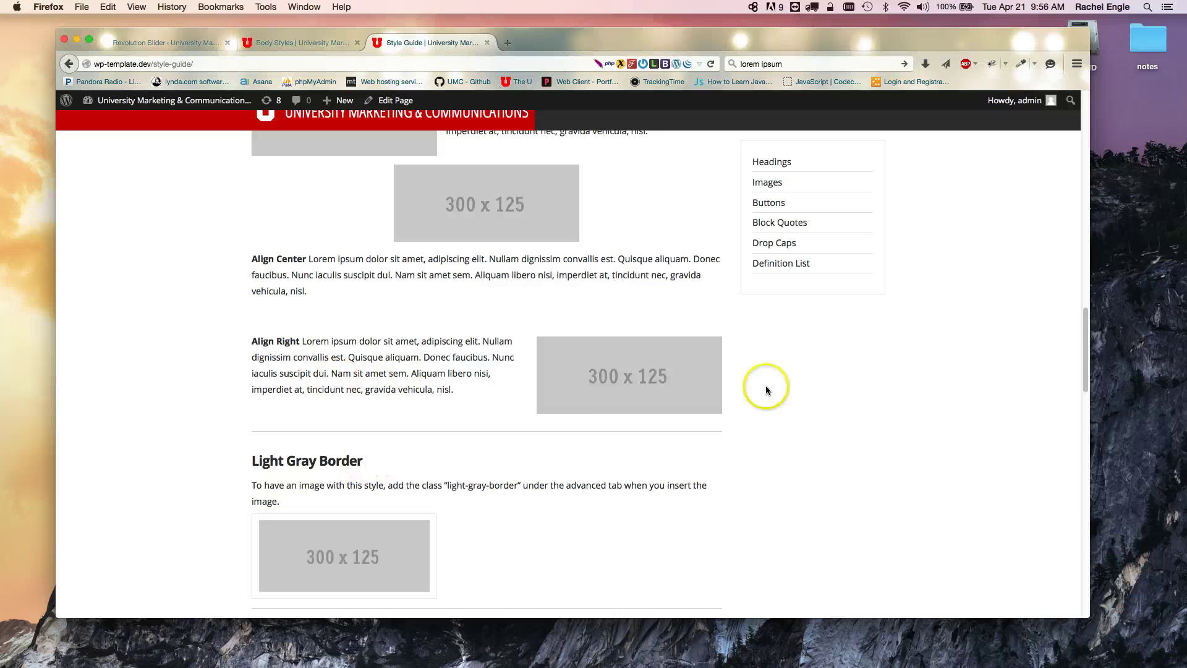
scroll(601, 428, down, 10)
scroll(600, 428, down, 6)
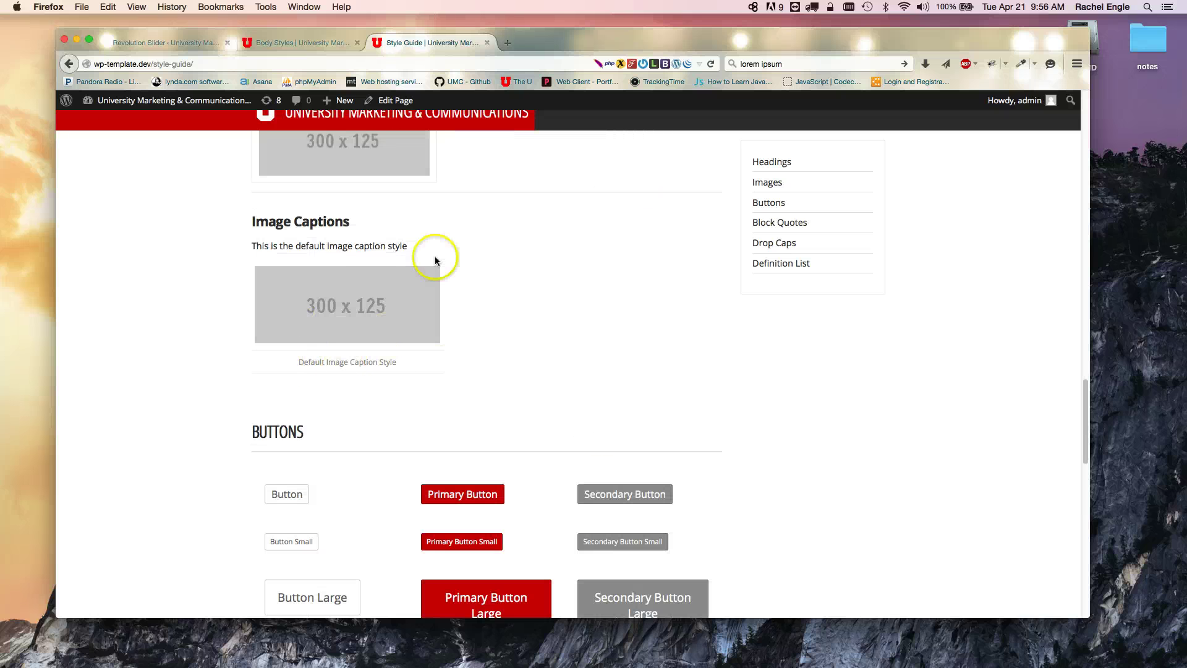
scroll(360, 417, down, 18)
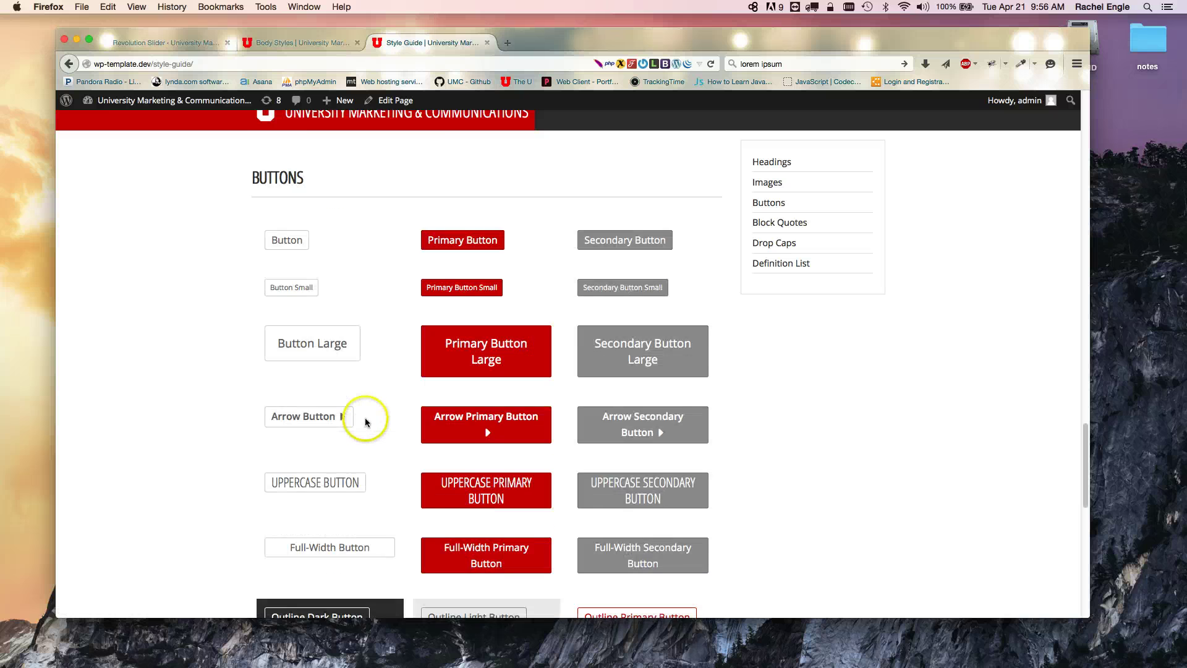
scroll(365, 424, down, 10)
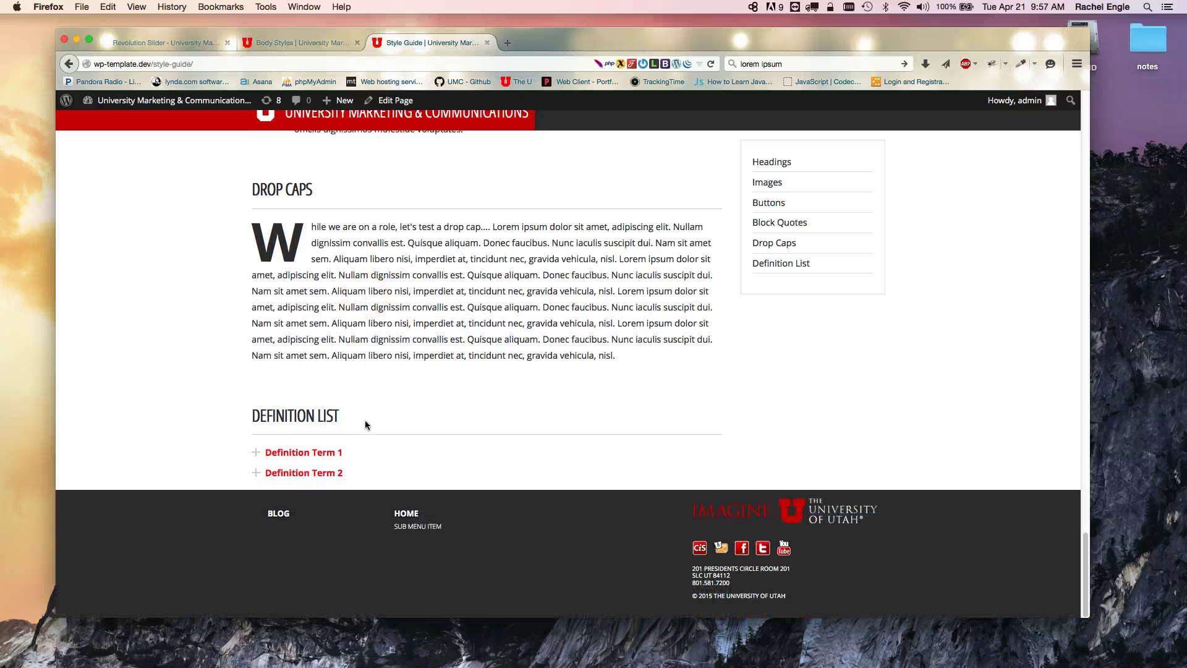
scroll(357, 419, up, 20)
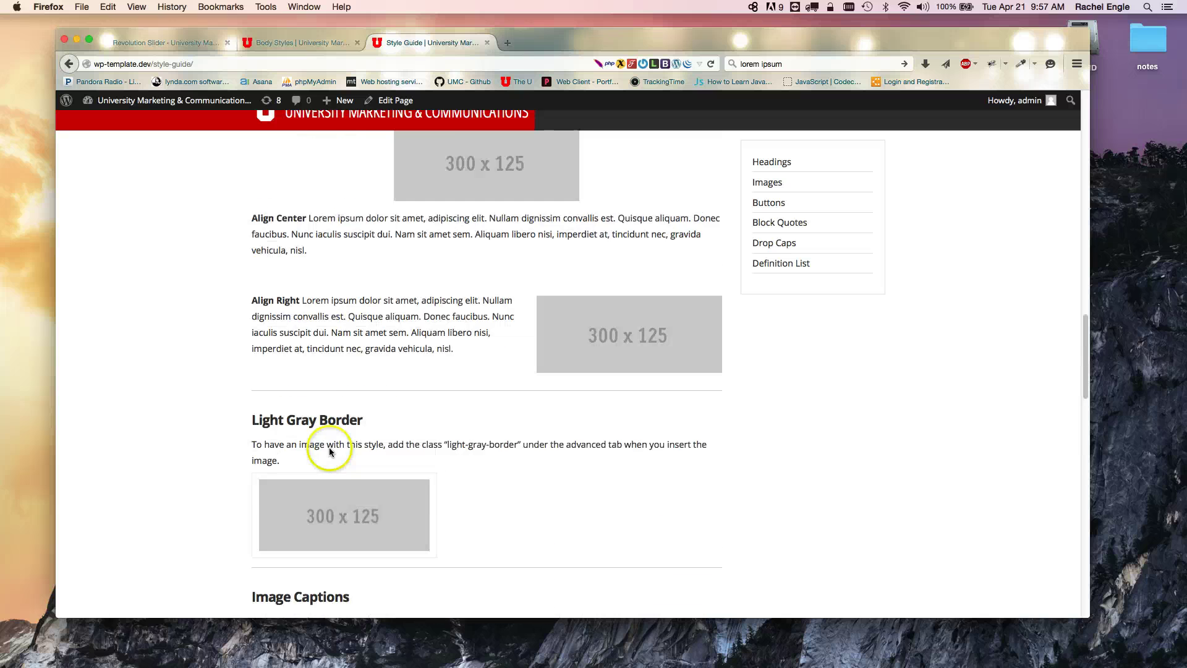